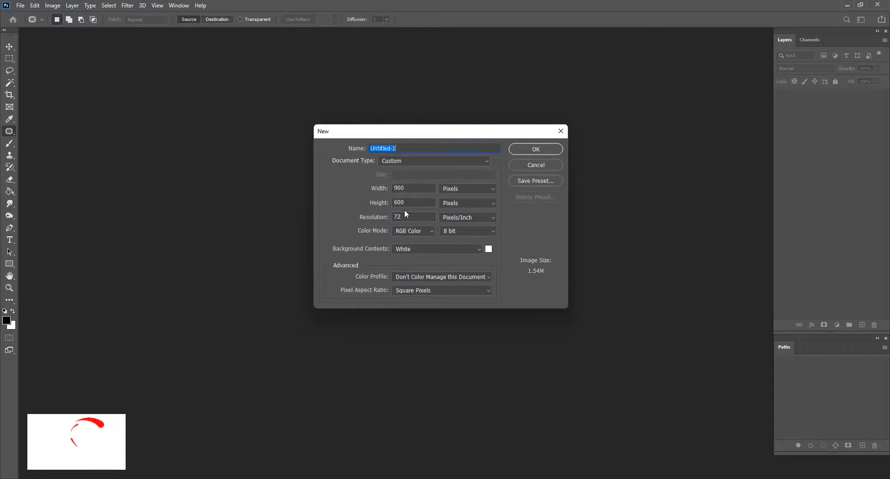
Step: Create a white 900 × 600 px document and add a square selection about 35 px wide near its upper-left corner, on a new layer
{"action": "key", "text": "Return"}
{"action": "right_click", "coordinate": [9, 58]}
{"action": "left_click", "coordinate": [27, 59]}
{"action": "left_click_drag", "start_coordinate": [171, 66], "coordinate": [194, 90]}
{"action": "left_click", "coordinate": [862, 325]}
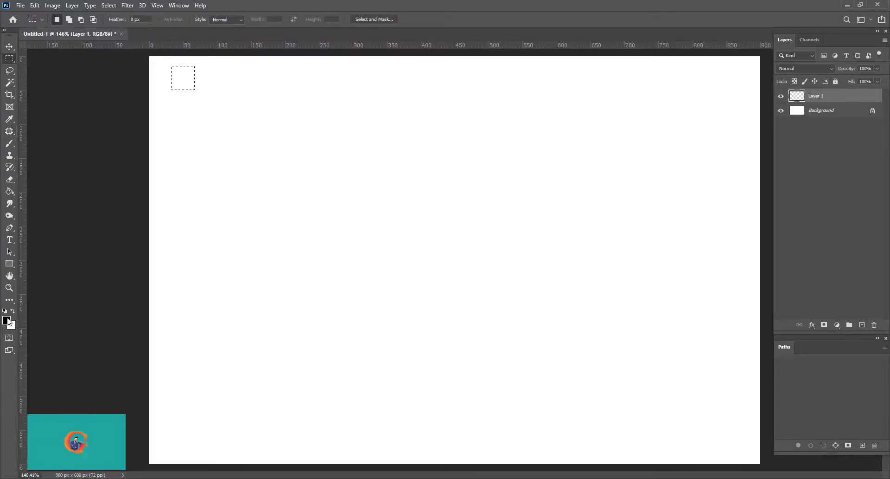
Step: Fill the square selection with orange, then add another layer and open the foreground color for editing
{"action": "left_click", "coordinate": [7, 320]}
{"action": "left_click_drag", "start_coordinate": [138, 283], "coordinate": [138, 288]}
{"action": "left_click", "coordinate": [126, 205]}
{"action": "left_click", "coordinate": [219, 173]}
{"action": "key", "text": "alt+BackSpace"}
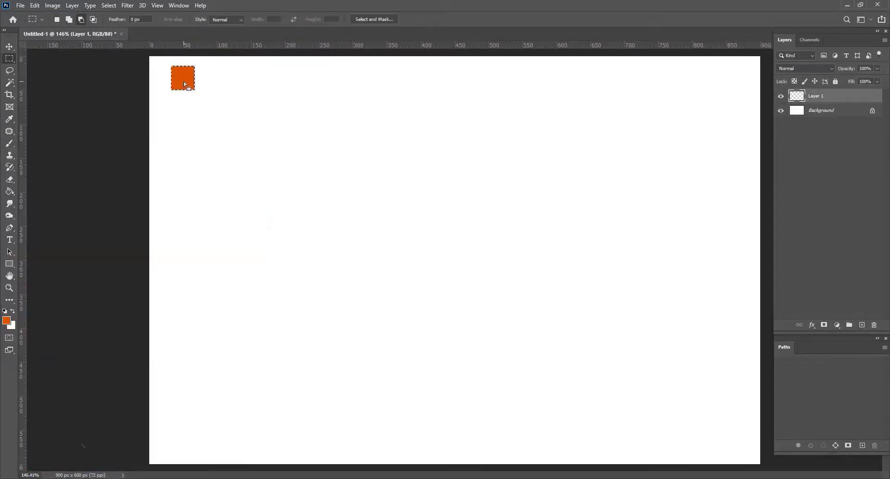
{"action": "left_click", "coordinate": [862, 325]}
{"action": "left_click", "coordinate": [7, 320]}
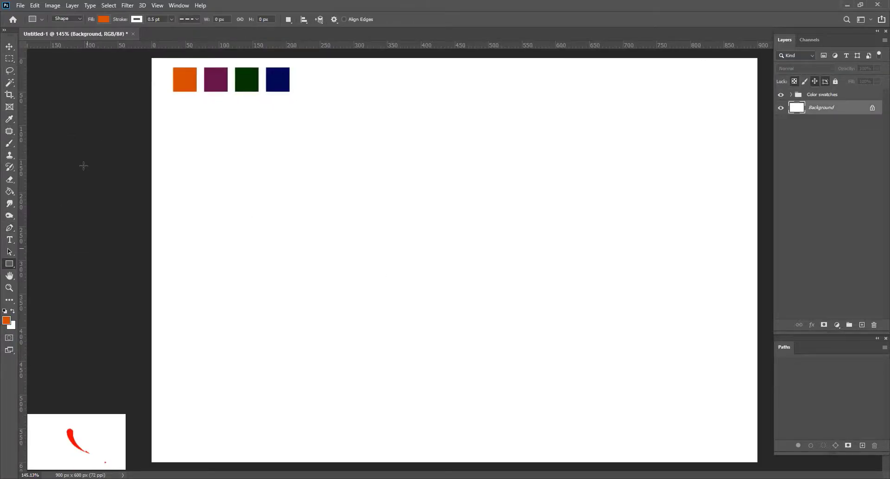
Step: Draw a tall, narrow orange rectangle with a solid white stroke line below the color swatches
{"action": "left_click", "coordinate": [104, 19]}
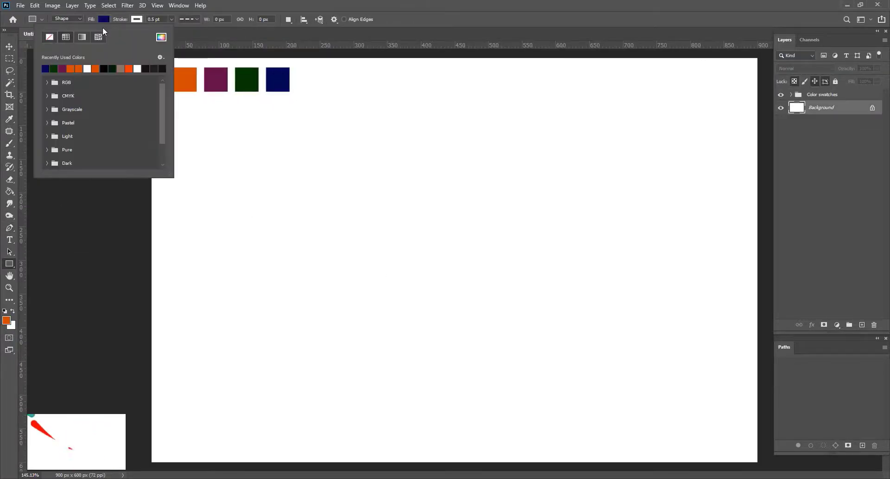
{"action": "left_click", "coordinate": [137, 19]}
{"action": "left_click", "coordinate": [197, 19]}
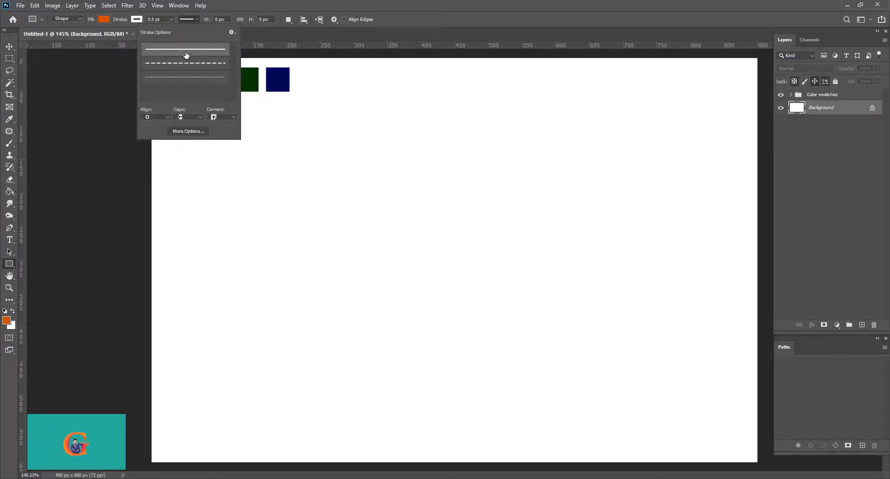
{"action": "left_click", "coordinate": [186, 43]}
{"action": "mouse_move", "coordinate": [219, 114]}
{"action": "left_mouse_down"}
{"action": "mouse_move", "coordinate": [237, 338]}
{"action": "mouse_move", "coordinate": [247, 286]}
{"action": "left_mouse_up"}
Step: Draw narrower vertical bars in purple, green and dark blue beside the orange bar, the blue one about 4 × 313 px
{"action": "left_click", "coordinate": [104, 19]}
{"action": "left_click", "coordinate": [76, 68]}
{"action": "left_click_drag", "start_coordinate": [251, 115], "coordinate": [268, 323]}
{"action": "left_click", "coordinate": [104, 19]}
{"action": "left_click", "coordinate": [82, 68]}
{"action": "left_click", "coordinate": [104, 19]}
{"action": "left_click", "coordinate": [88, 68]}
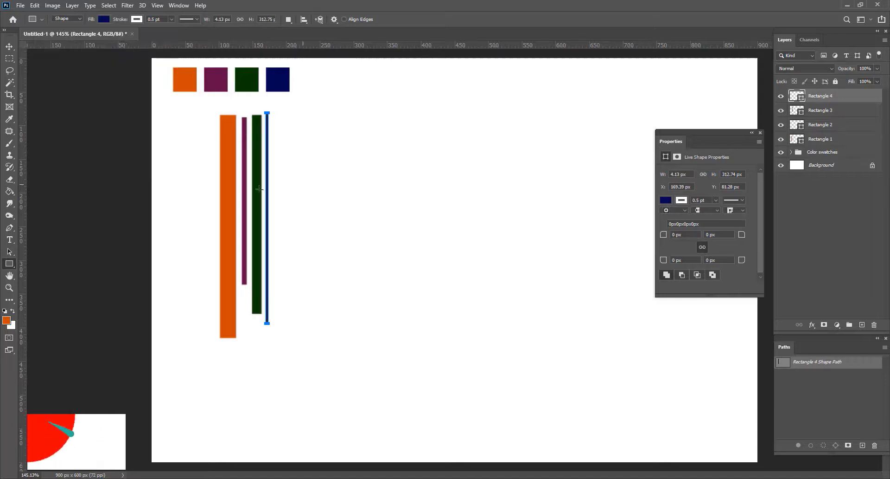
Step: Crop the canvas to a 93 × 168 px section through the middle of the four vertical bars
{"action": "left_click", "coordinate": [761, 133]}
{"action": "scroll", "coordinate": [260, 183], "scroll_direction": "up", "scroll_amount": 3}
{"action": "left_click", "coordinate": [337, 213], "text": "ctrl"}
{"action": "left_click", "coordinate": [10, 95]}
{"action": "left_click_drag", "start_coordinate": [270, 148], "coordinate": [355, 297]}
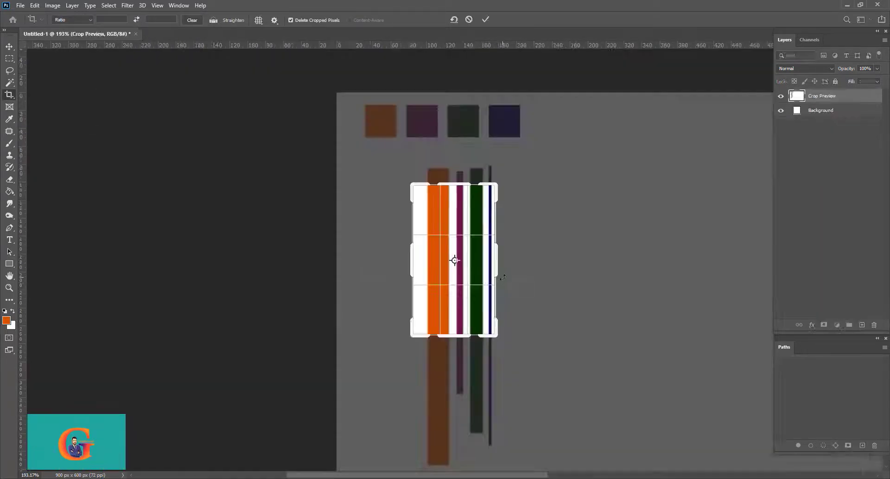
{"action": "key", "text": "Return"}
Step: Hide the white background and define the cropped stripes as a pattern named Pattern 5
{"action": "left_click", "coordinate": [781, 186]}
{"action": "key", "text": "v"}
{"action": "left_click", "coordinate": [35, 5]}
{"action": "left_click", "coordinate": [71, 258]}
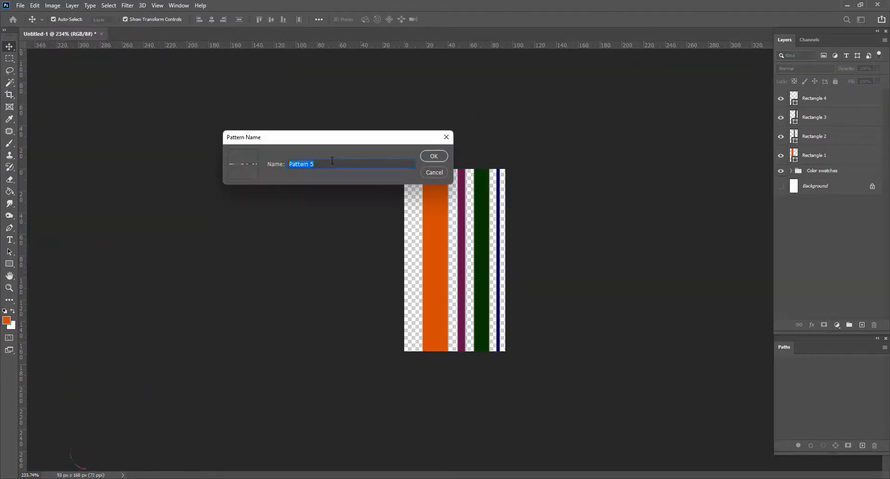
{"action": "key", "text": "Return"}
Step: Create a second 900 × 600 px document and fill it with the stripe pattern using the Paint Bucket
{"action": "key", "text": "ctrl+n"}
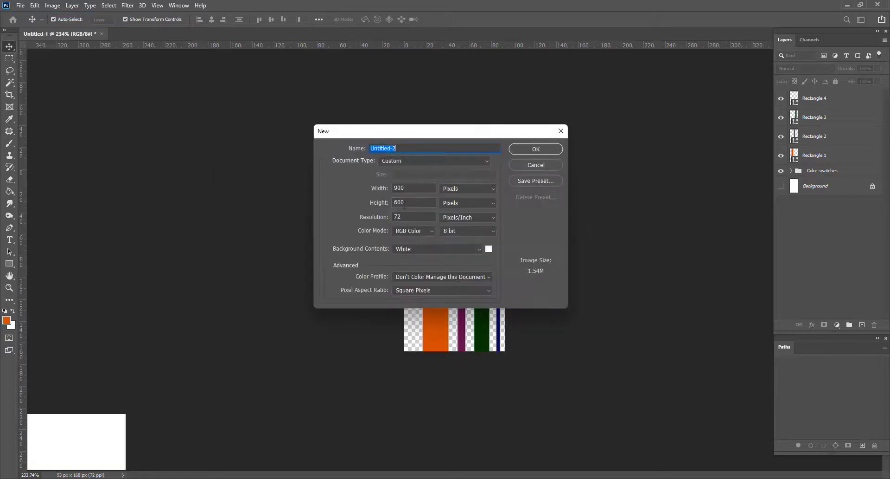
{"action": "key", "text": "Return"}
{"action": "right_click", "coordinate": [10, 191]}
{"action": "left_click", "coordinate": [51, 199]}
{"action": "left_click", "coordinate": [70, 20]}
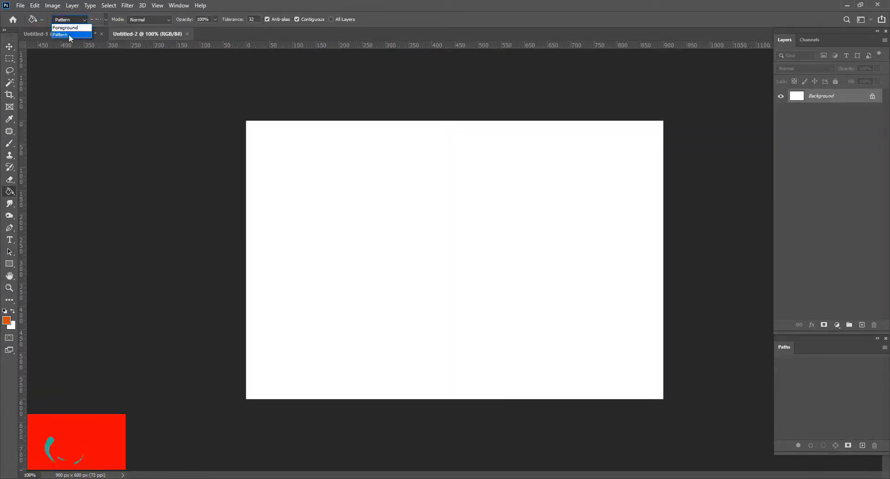
{"action": "left_click", "coordinate": [69, 35]}
{"action": "left_click", "coordinate": [106, 20]}
{"action": "left_click", "coordinate": [445, 243]}
Step: Duplicate the striped background onto a new layer and paste a copy of it into a new document
{"action": "key", "text": "ctrl+j"}
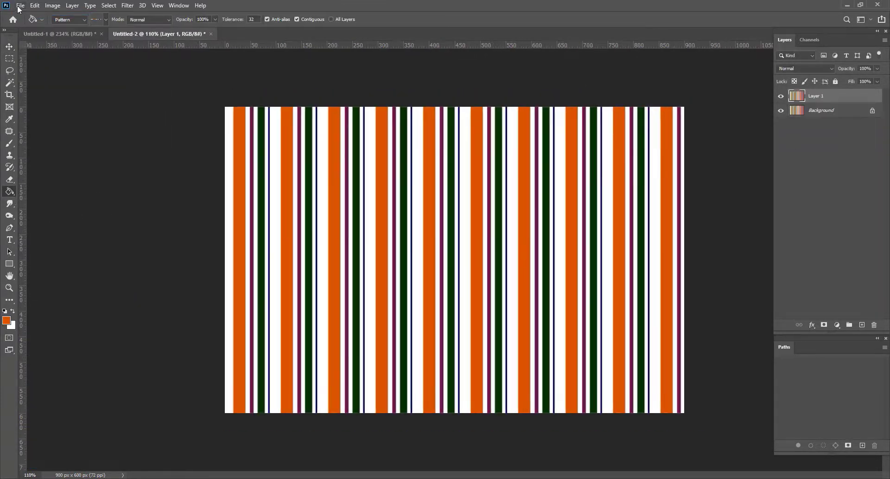
{"action": "key", "text": "ctrl+c"}
{"action": "key", "text": "ctrl+n"}
{"action": "key", "text": "Return"}
{"action": "key", "text": "ctrl+v"}
Step: Rotate the new document 90° clockwise and paste its stripes into the second document in place of the duplicate layer
{"action": "left_click", "coordinate": [52, 5]}
{"action": "mouse_move", "coordinate": [80, 92]}
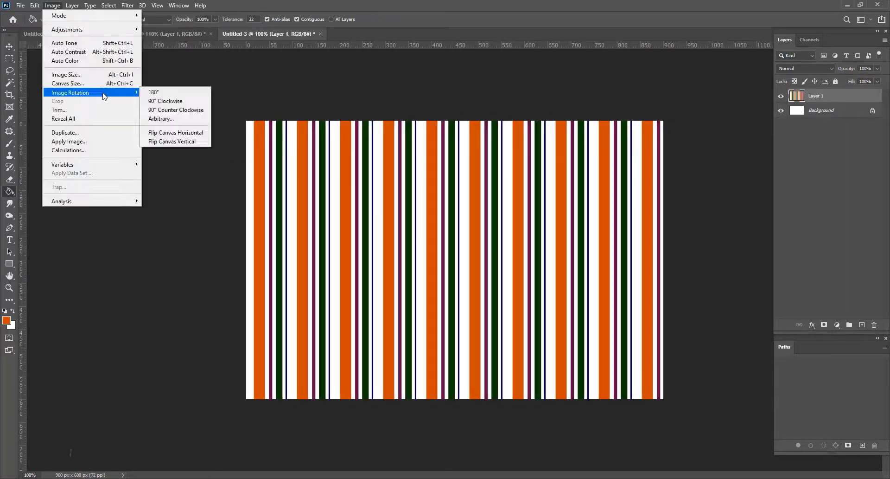
{"action": "left_click", "coordinate": [169, 104]}
{"action": "key", "text": "ctrl+a"}
{"action": "key", "text": "ctrl+c"}
{"action": "left_click", "coordinate": [321, 34]}
{"action": "key", "text": "Delete"}
{"action": "key", "text": "ctrl+v"}
Step: Stretch the horizontal stripes across the full canvas width and change the blend mode of their layer
{"action": "key", "text": "ctrl+t"}
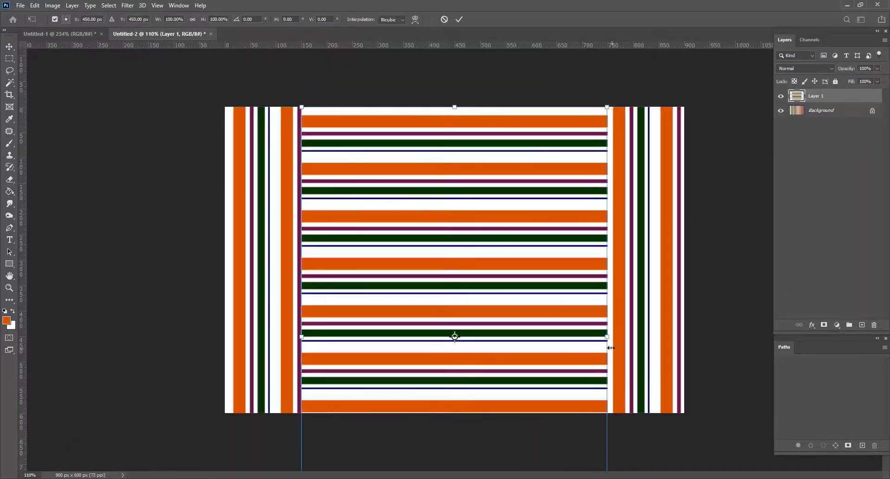
{"action": "left_click_drag", "start_coordinate": [608, 341], "coordinate": [689, 342]}
{"action": "key", "text": "Return"}
{"action": "left_click", "coordinate": [832, 68]}
{"action": "left_click", "coordinate": [807, 100]}
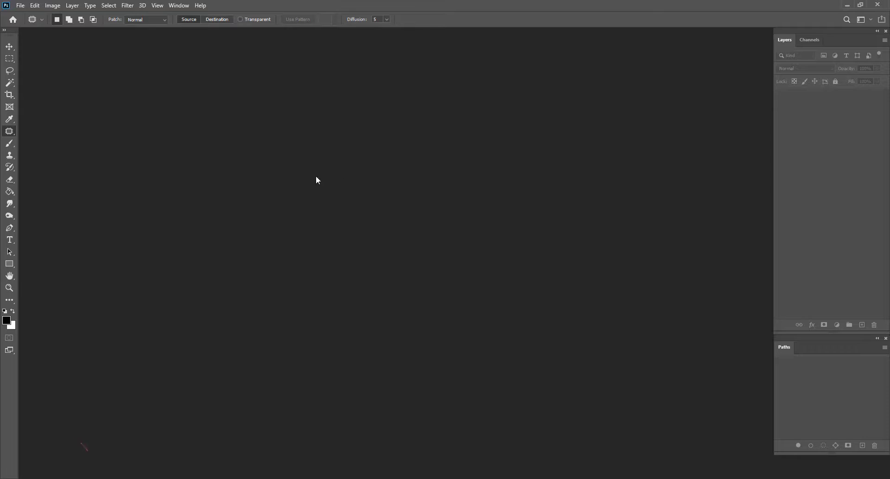
Step: Create a new 900 × 600 px RGB document at 72 pixels/inch with a white background
{"action": "left_click", "coordinate": [20, 5]}
{"action": "left_click", "coordinate": [28, 16]}
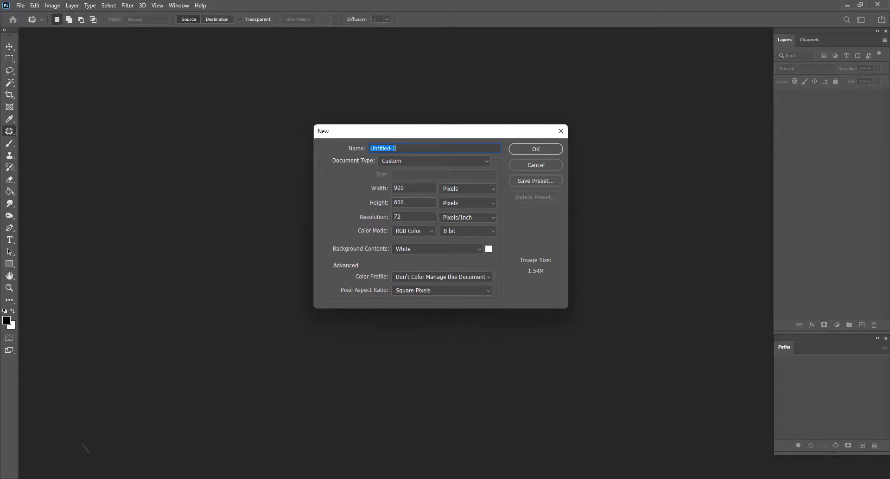
{"action": "left_click", "coordinate": [536, 147]}
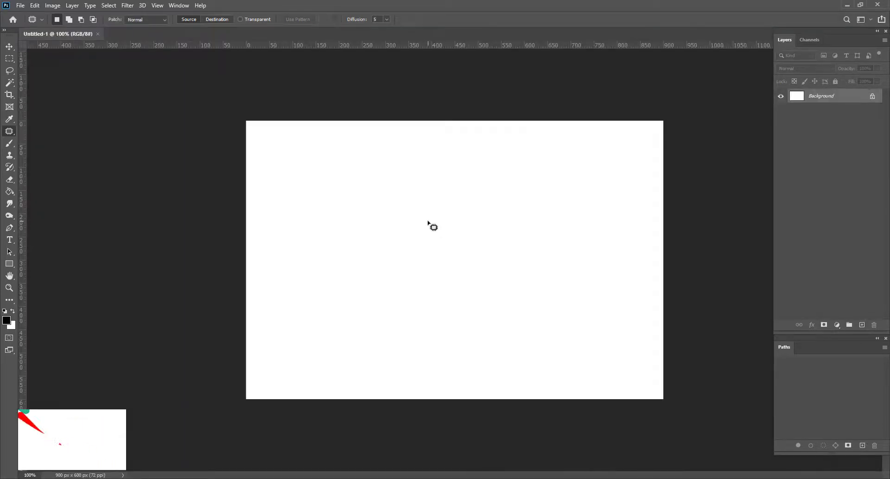
{"action": "scroll", "coordinate": [375, 222], "scroll_direction": "up", "scroll_amount": 4}
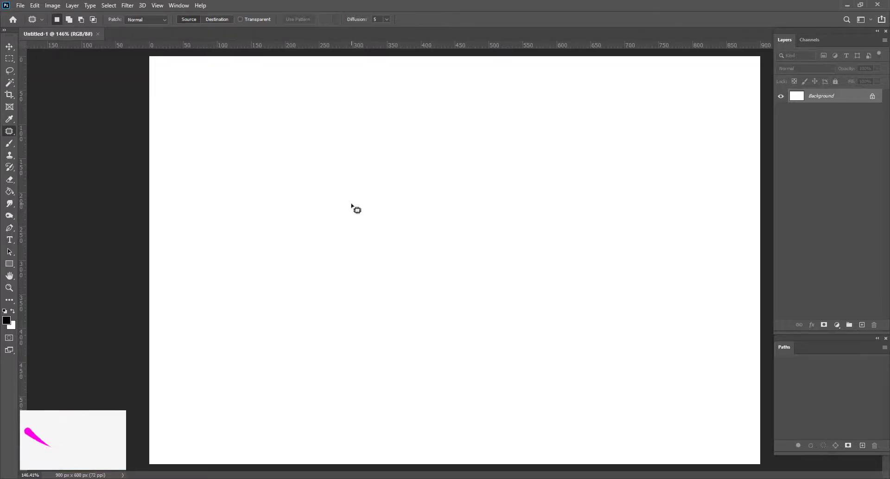
Step: Make a square rectangular-marquee selection about 35 px wide near the canvas's upper-left corner and add a new layer
{"action": "left_click", "coordinate": [10, 58]}
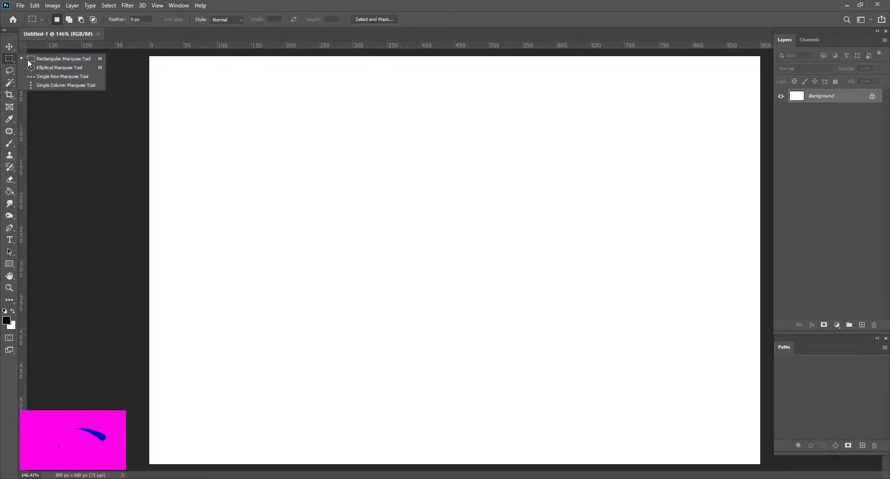
{"action": "left_click", "coordinate": [64, 60]}
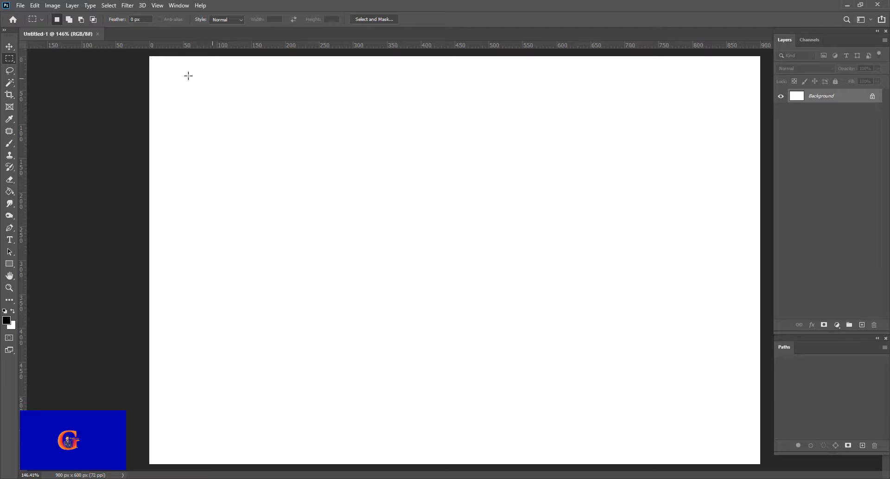
{"action": "left_click_drag", "start_coordinate": [171, 66], "coordinate": [195, 90]}
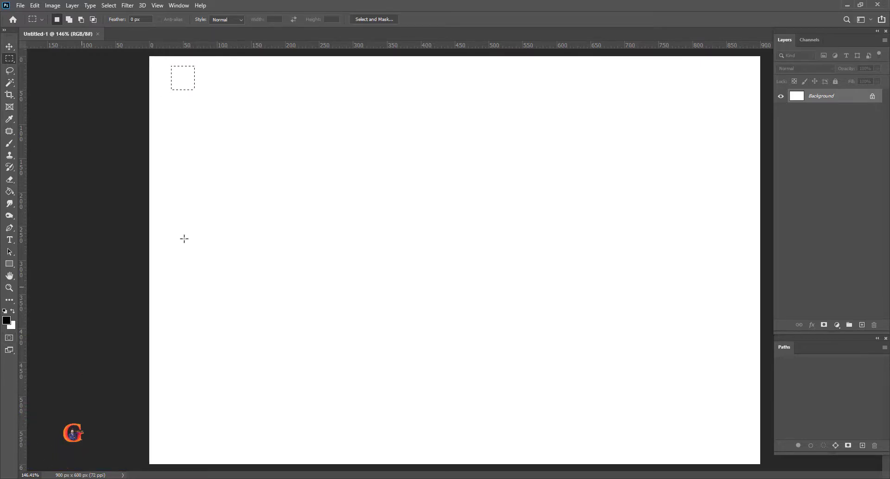
{"action": "left_click", "coordinate": [862, 326]}
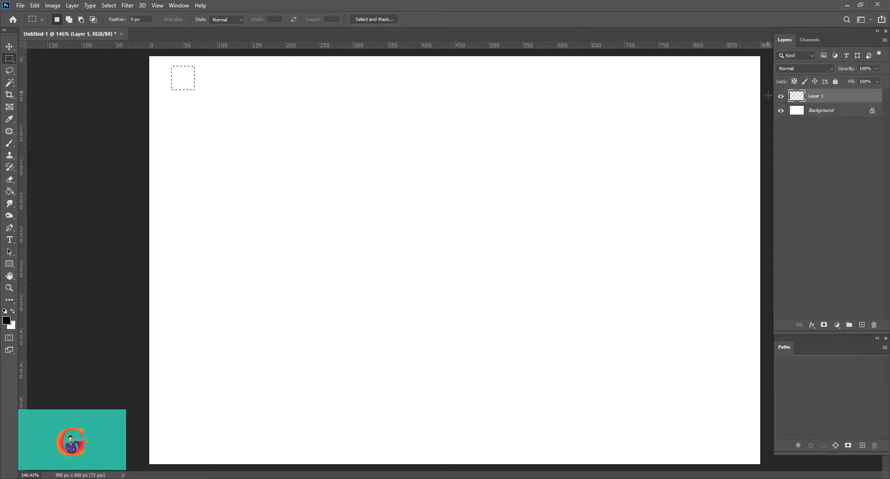
Step: Set the foreground color to dark orange #c14400
{"action": "left_click", "coordinate": [7, 320]}
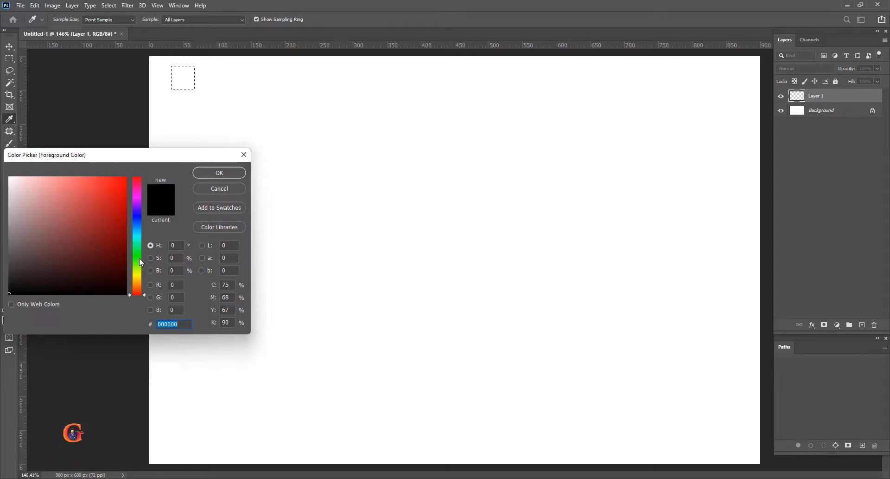
{"action": "left_click", "coordinate": [138, 283]}
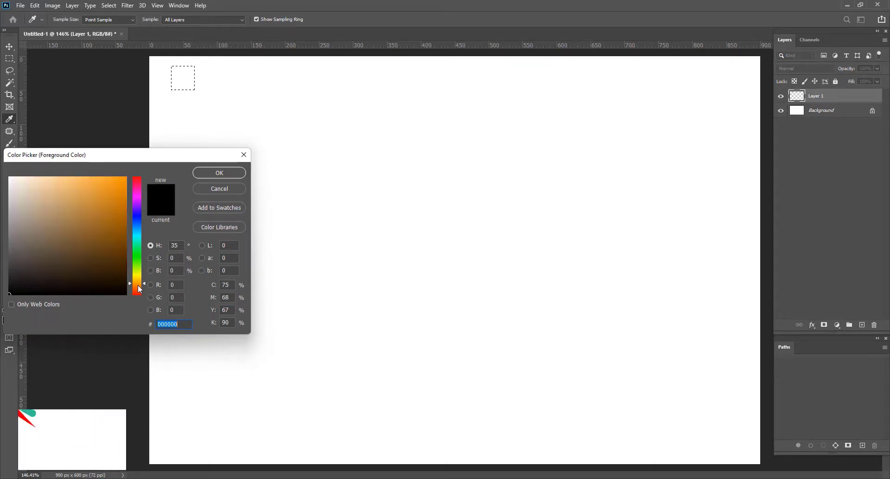
{"action": "left_click", "coordinate": [137, 286]}
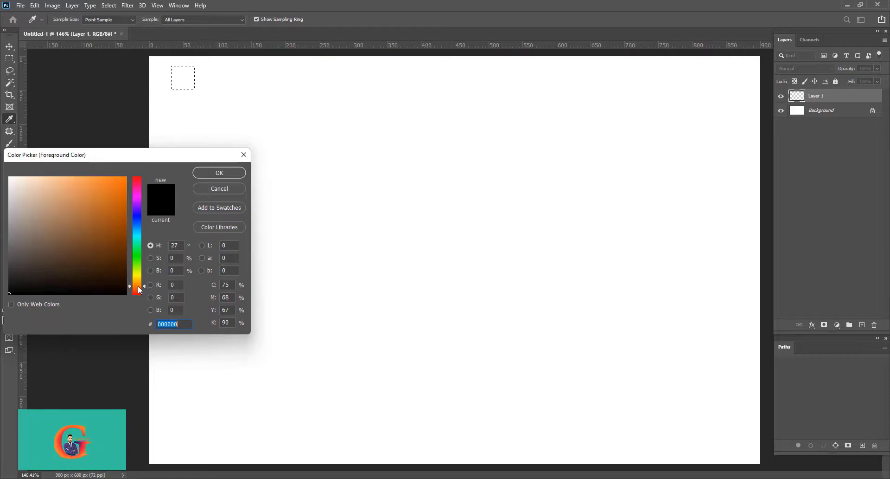
{"action": "left_click", "coordinate": [137, 287]}
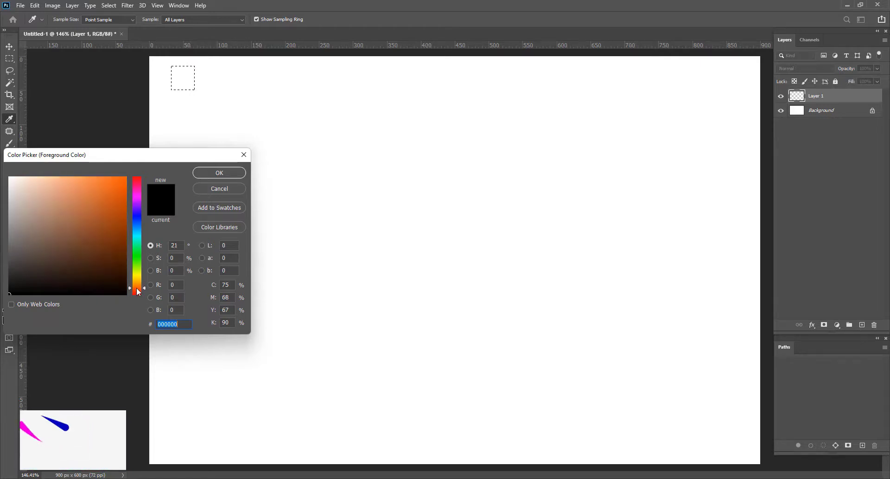
{"action": "left_click", "coordinate": [126, 205]}
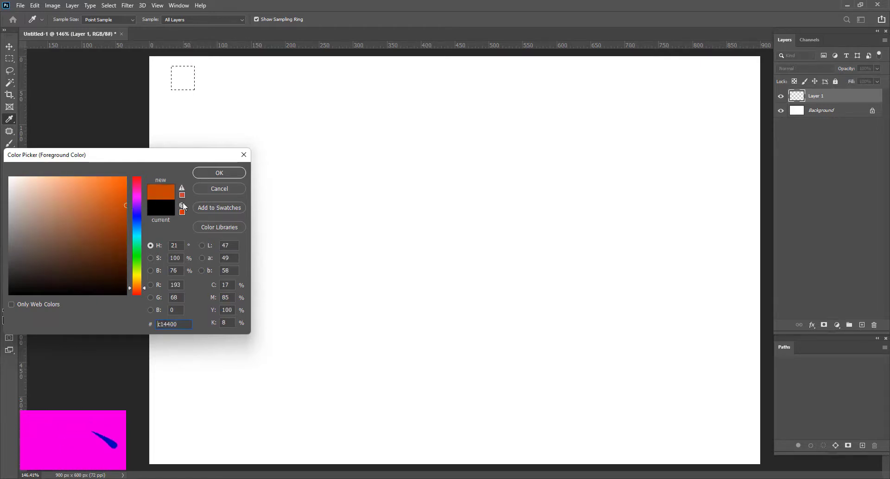
{"action": "left_click", "coordinate": [231, 173]}
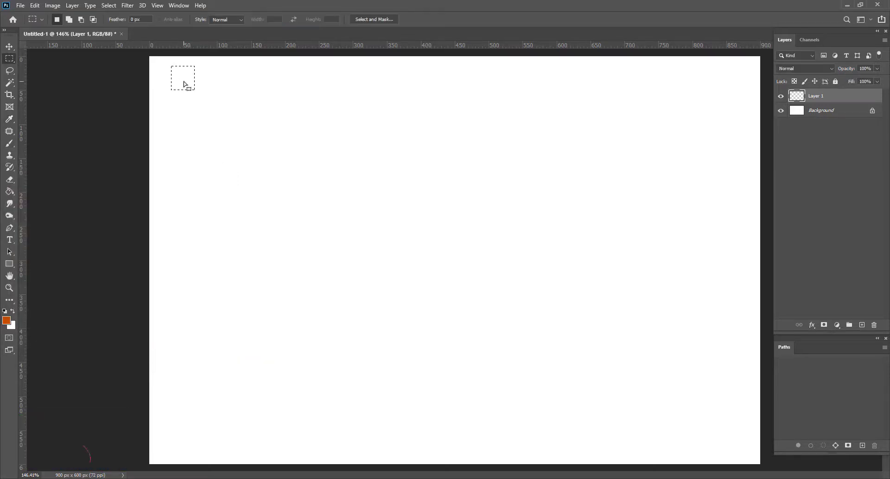
Step: Fill the square selection with the foreground color and deselect it
{"action": "key", "text": "alt+BackSpace"}
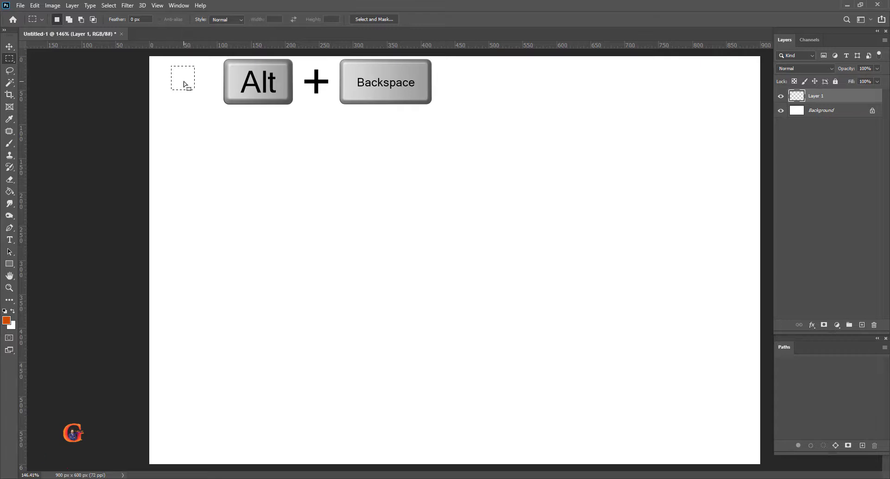
{"action": "key", "text": "alt+BackSpace"}
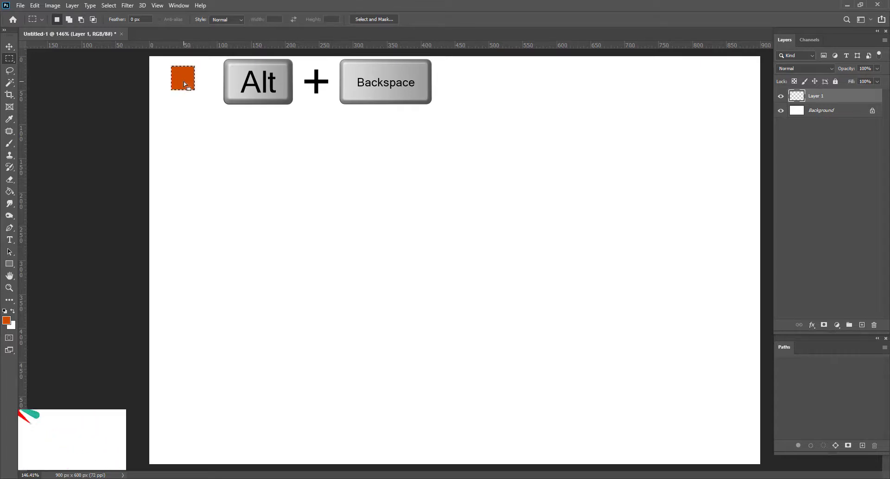
{"action": "left_click", "coordinate": [163, 82]}
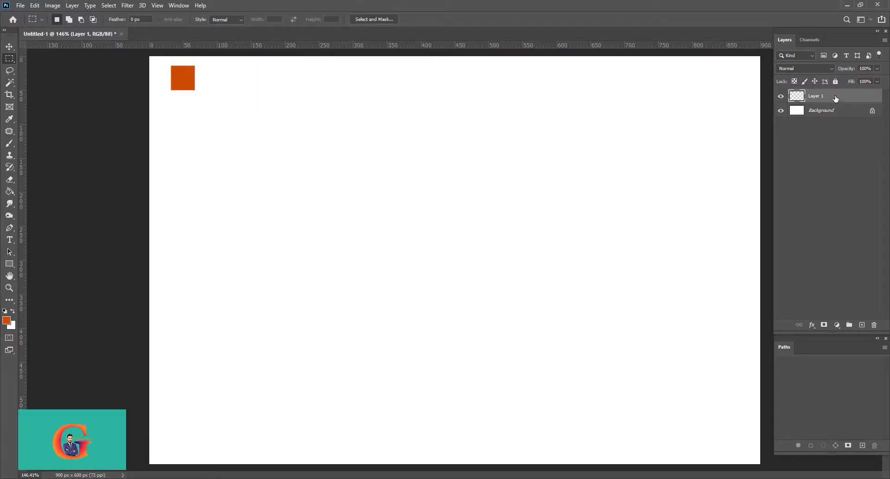
Step: Add a new layer above the orange square's layer and load the square's outline as a selection
{"action": "left_click", "coordinate": [862, 324], "text": "ctrl"}
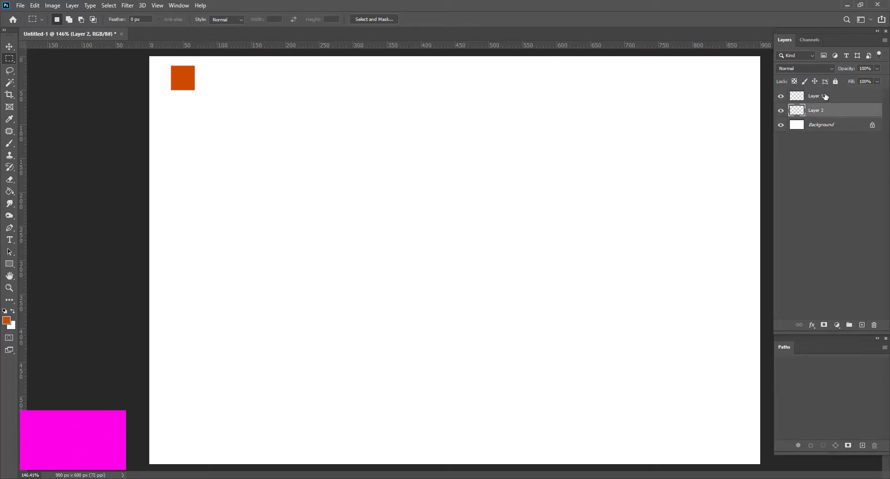
{"action": "key", "text": "ctrl+z"}
{"action": "left_click", "coordinate": [863, 324]}
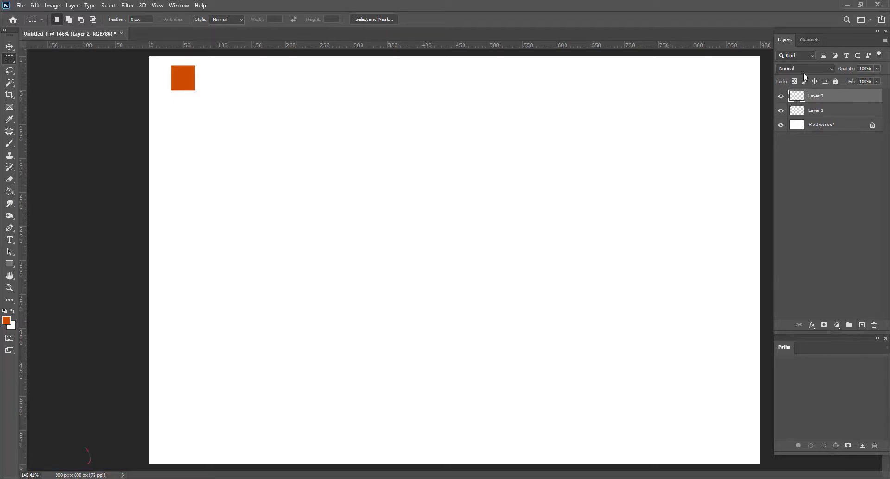
{"action": "left_click", "coordinate": [799, 111], "text": "ctrl"}
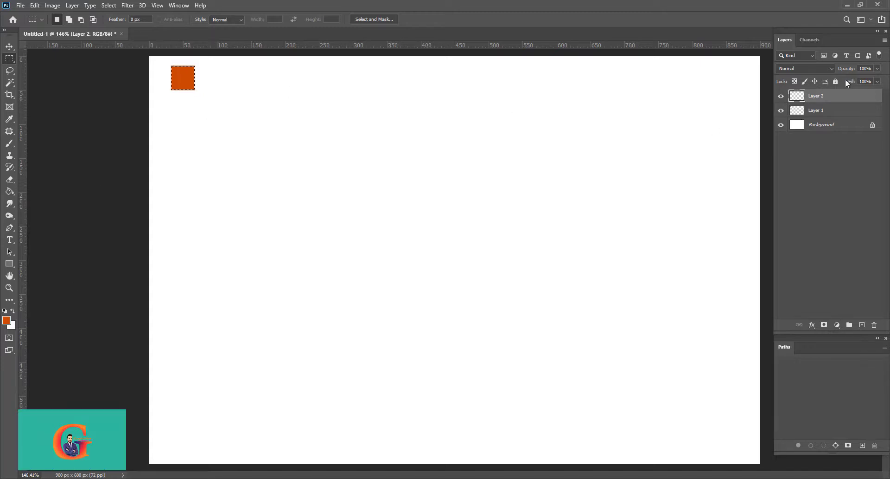
Step: Fill the selection with dark purple on the new layer and move that square 46 px horizontally, beside the orange one
{"action": "left_click", "coordinate": [6, 320]}
{"action": "left_click", "coordinate": [136, 191]}
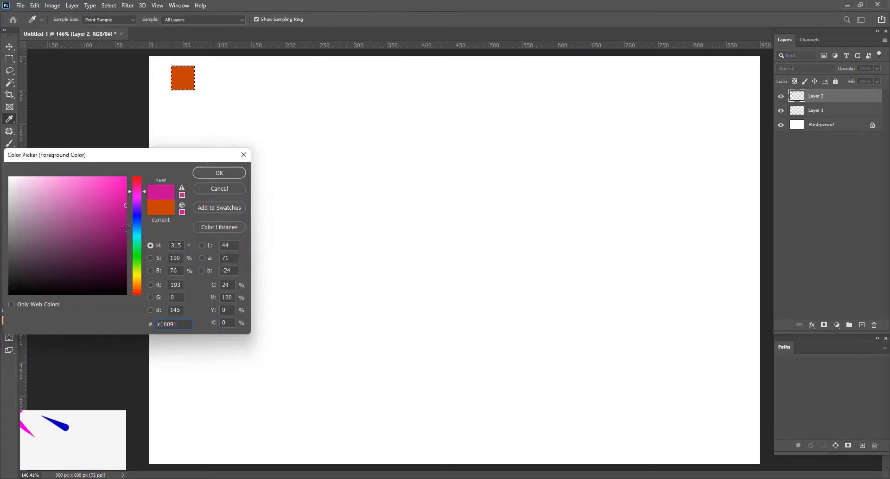
{"action": "left_click", "coordinate": [126, 251]}
{"action": "left_click", "coordinate": [219, 172]}
{"action": "key", "text": "alt+BackSpace"}
{"action": "left_click", "coordinate": [9, 47]}
{"action": "left_click_drag", "start_coordinate": [189, 76], "coordinate": [221, 76]}
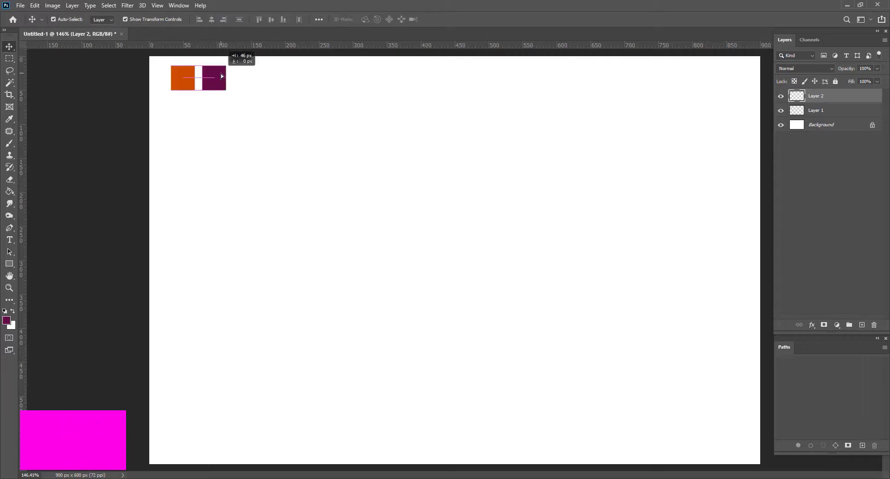
Step: Add a new layer, load the dark purple square's outline as a selection and fill it with dark green
{"action": "left_click", "coordinate": [862, 325]}
{"action": "left_click", "coordinate": [797, 110], "text": "ctrl"}
{"action": "left_click", "coordinate": [9, 144]}
{"action": "left_click", "coordinate": [6, 320]}
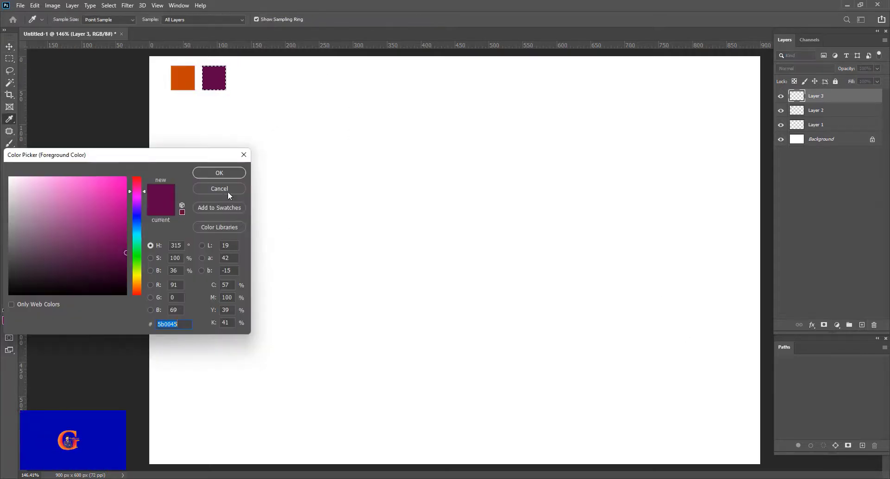
{"action": "left_click", "coordinate": [137, 255]}
{"action": "left_click", "coordinate": [219, 172]}
{"action": "key", "text": "alt+BackSpace"}
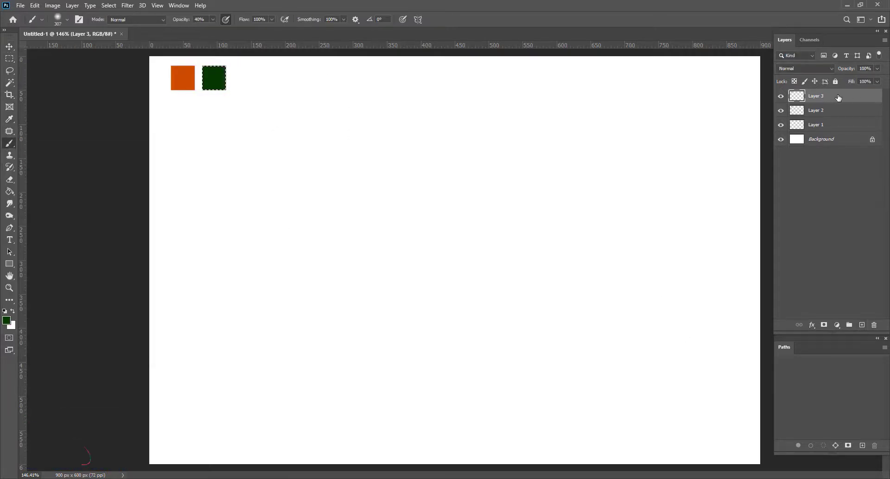
Step: Move the dark green square horizontally beside the purple one, keeping the same spacing as between the first two squares
{"action": "left_click", "coordinate": [10, 48]}
{"action": "left_click_drag", "start_coordinate": [215, 78], "coordinate": [245, 77]}
{"action": "key", "text": "p"}
Step: Add another layer, load the green square's outline, fill it with dark navy blue and deselect it
{"action": "left_click", "coordinate": [862, 325]}
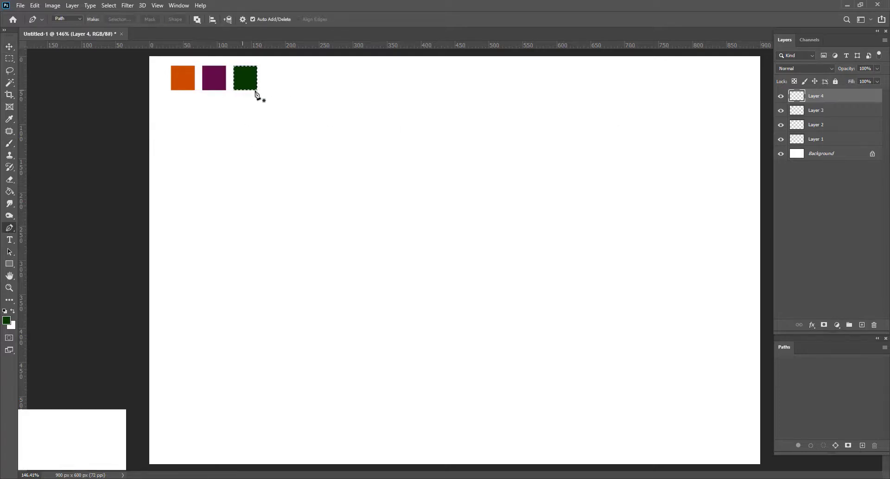
{"action": "left_click", "coordinate": [797, 111], "text": "ctrl"}
{"action": "left_click", "coordinate": [6, 320]}
{"action": "left_click", "coordinate": [137, 215]}
{"action": "left_click", "coordinate": [231, 176]}
{"action": "key", "text": "alt+BackSpace"}
{"action": "key", "text": "ctrl+d"}
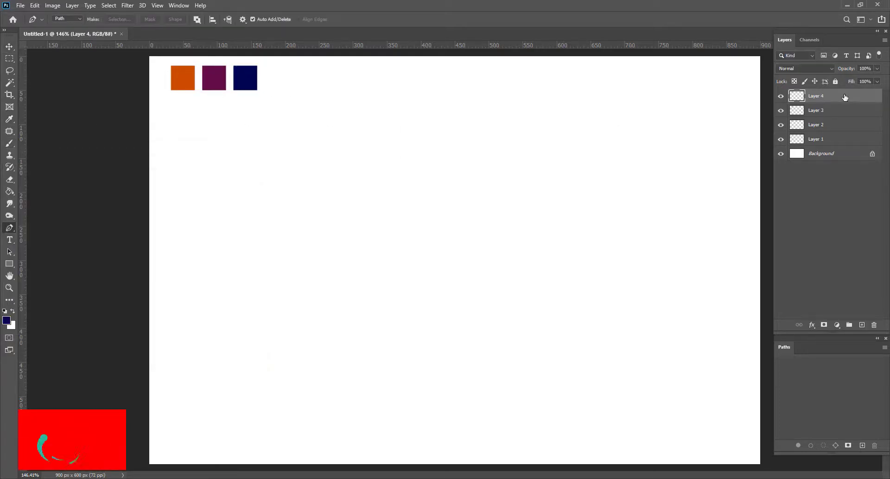
Step: Move the navy square horizontally beside the green one to complete the evenly spaced row of four swatches
{"action": "left_click", "coordinate": [9, 47]}
{"action": "left_click_drag", "start_coordinate": [246, 78], "coordinate": [277, 78]}
{"action": "key", "text": "p"}
Step: Group the four square layers and name the group Color swatches
{"action": "left_click", "coordinate": [857, 139], "text": "shift"}
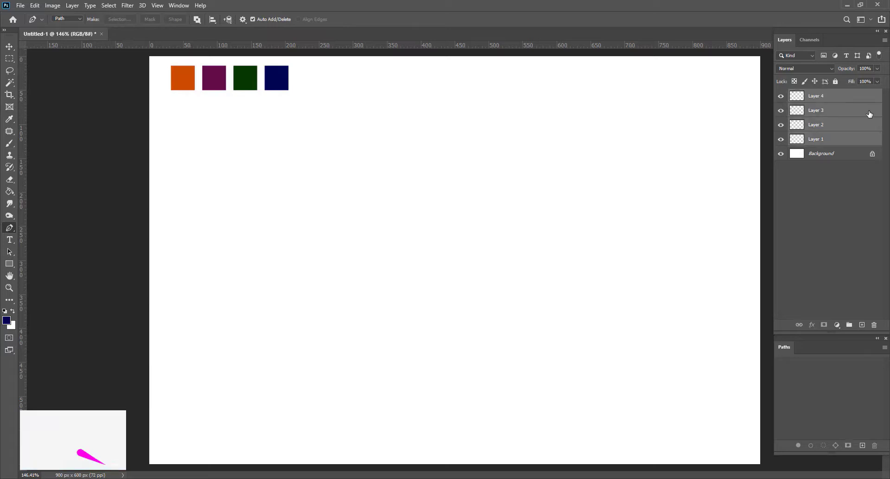
{"action": "key", "text": "ctrl+g"}
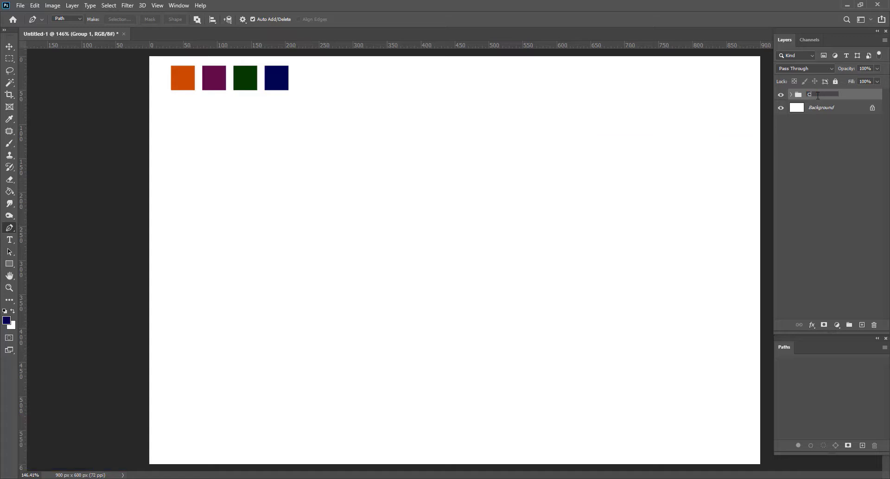
{"action": "type", "text": "Color"}
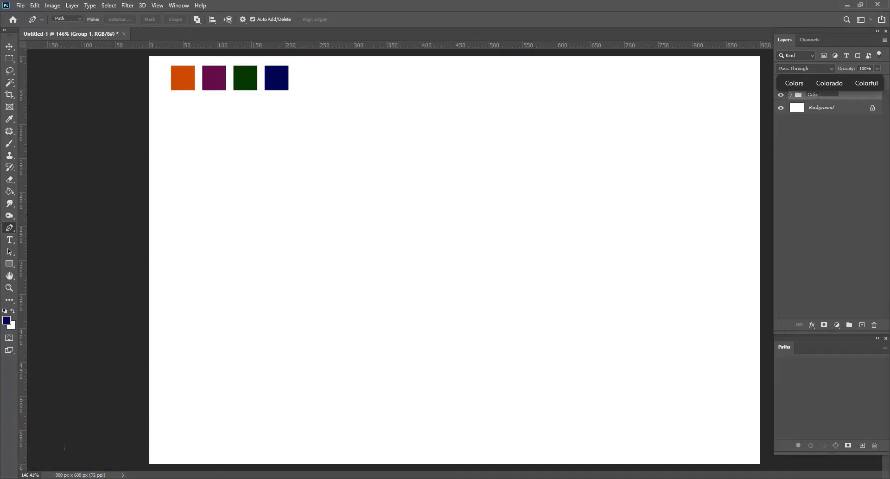
{"action": "type", "text": "s"}
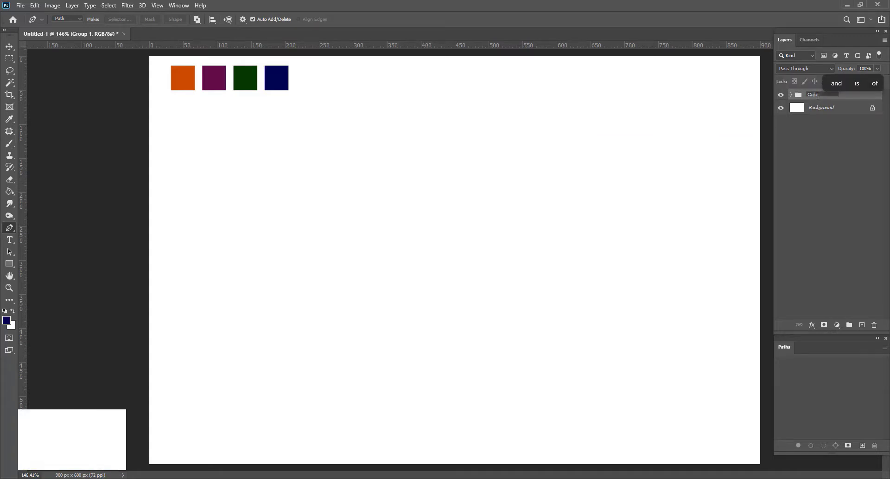
{"action": "type", "text": " swatc"}
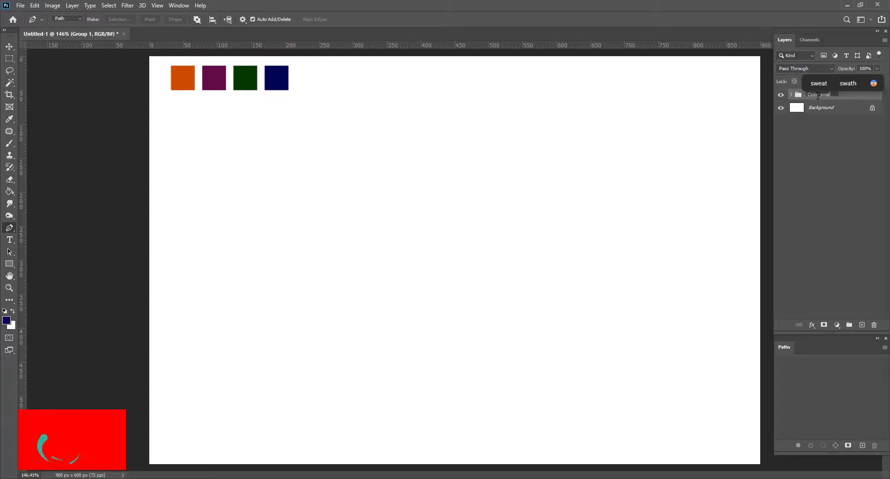
{"action": "type", "text": "he"}
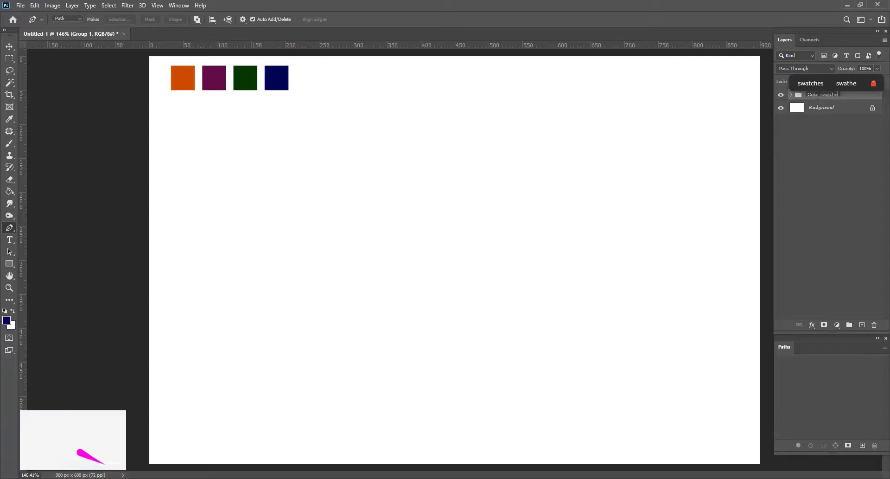
{"action": "type", "text": "s"}
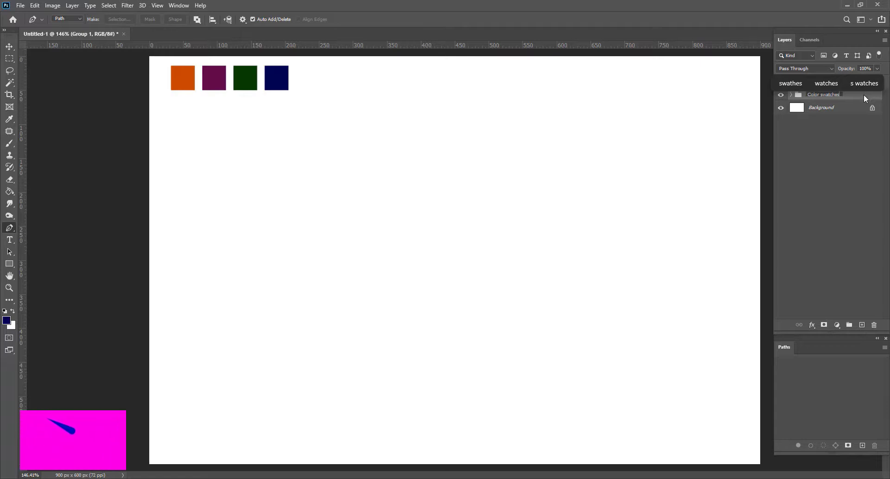
{"action": "left_click", "coordinate": [830, 124]}
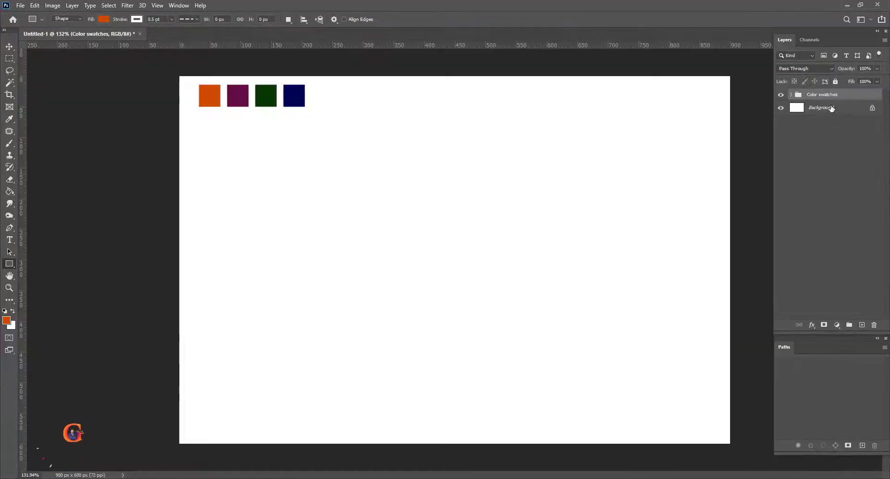
Step: Set up the Rectangle Tool in Shape mode with the dark orange swatch color as its fill
{"action": "left_click", "coordinate": [833, 108]}
{"action": "scroll", "coordinate": [383, 227], "scroll_direction": "up", "scroll_amount": 1}
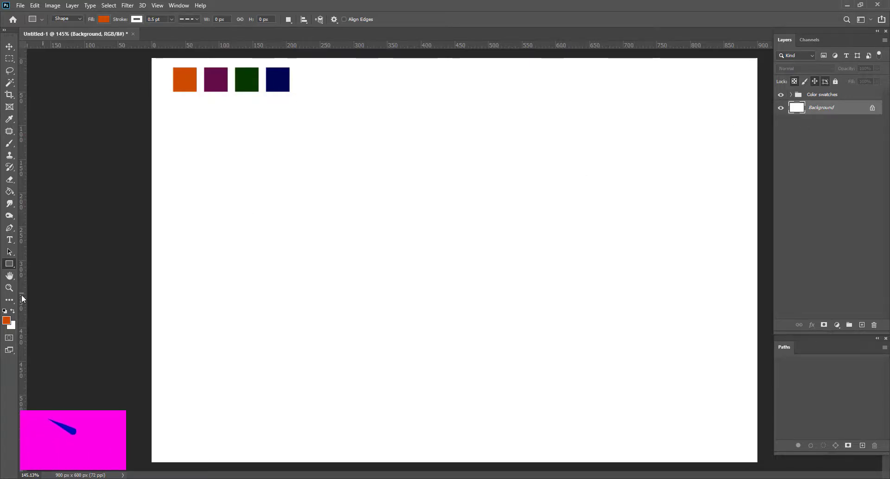
{"action": "right_click", "coordinate": [13, 262]}
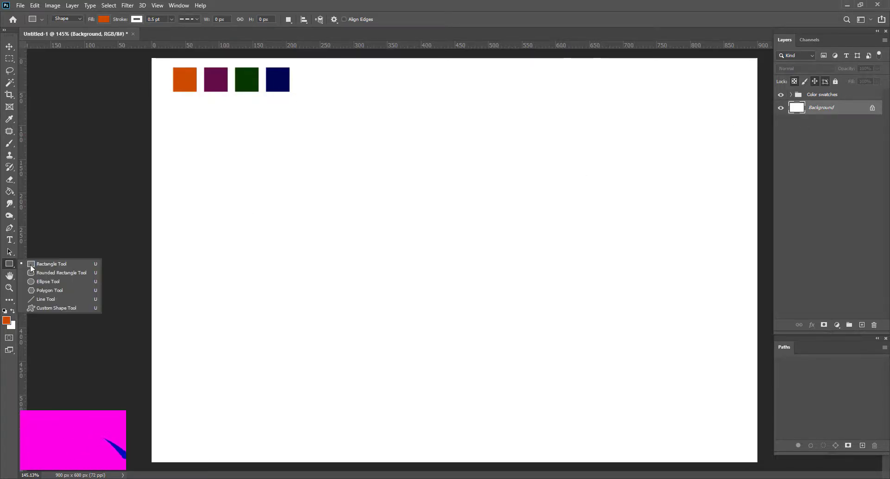
{"action": "left_click", "coordinate": [63, 263]}
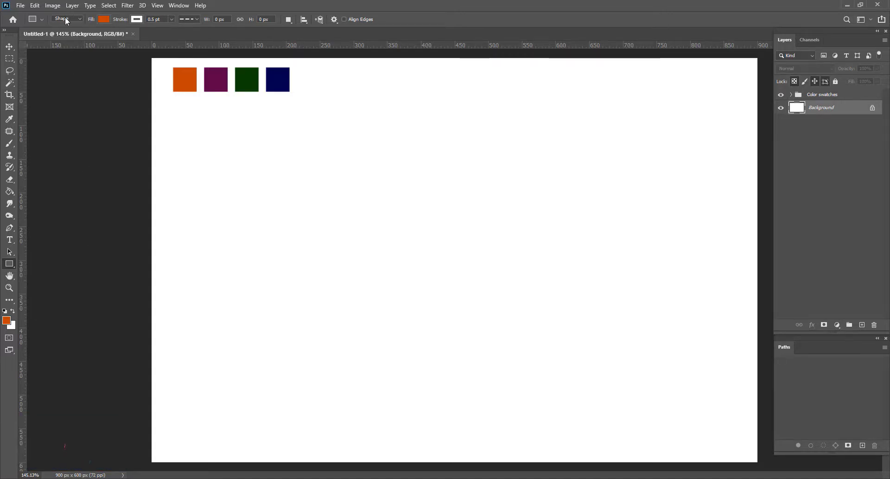
{"action": "left_click", "coordinate": [103, 19]}
{"action": "left_click", "coordinate": [50, 39]}
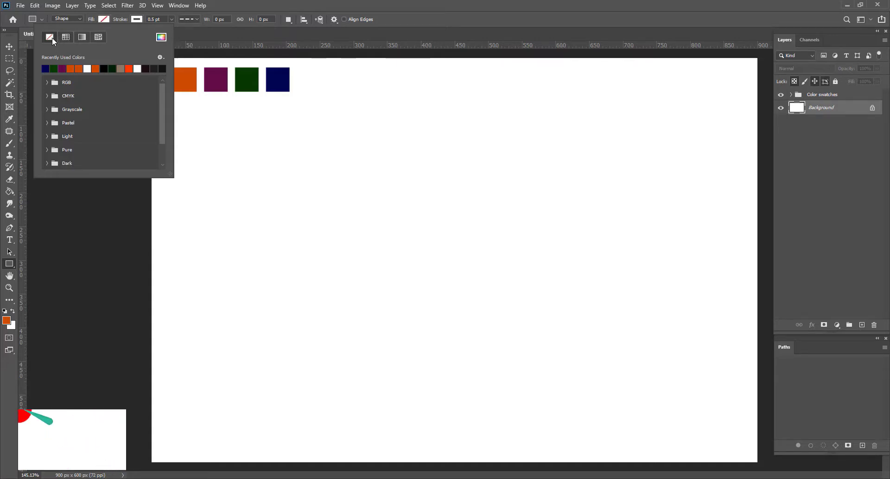
{"action": "left_click", "coordinate": [46, 68]}
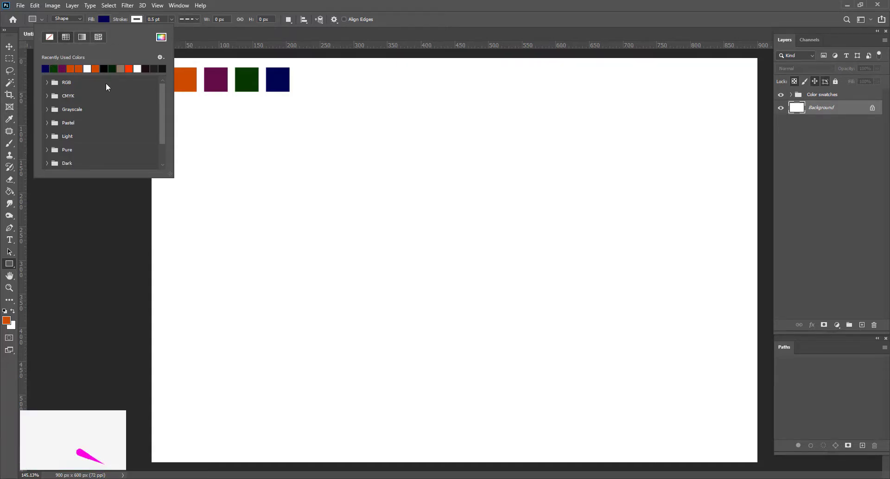
{"action": "left_click", "coordinate": [74, 69]}
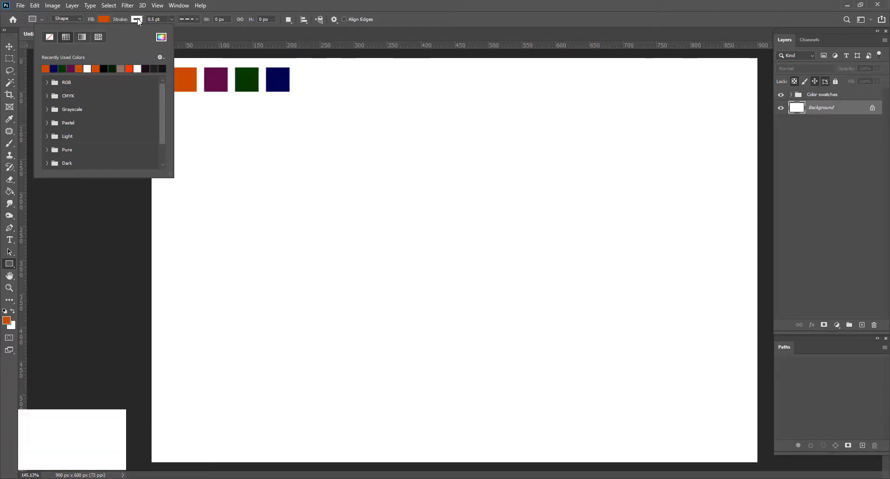
{"action": "left_click", "coordinate": [121, 22]}
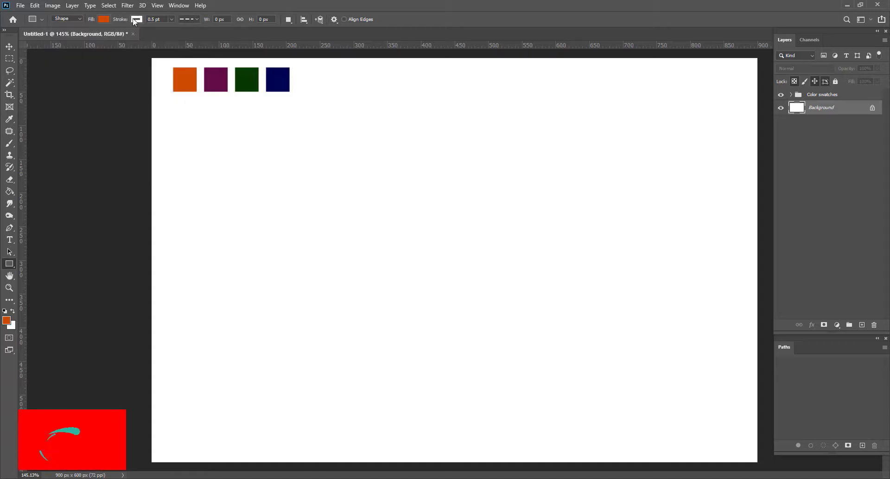
Step: Set a solid stroke line and, above the Color swatches group, draw a vertical orange bar about 25 × 332 px below the swatches
{"action": "left_click", "coordinate": [137, 20]}
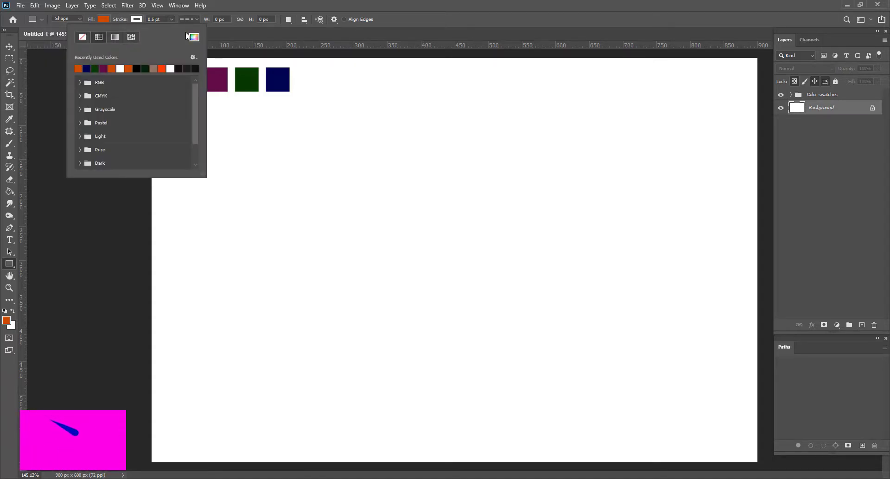
{"action": "left_click", "coordinate": [197, 19]}
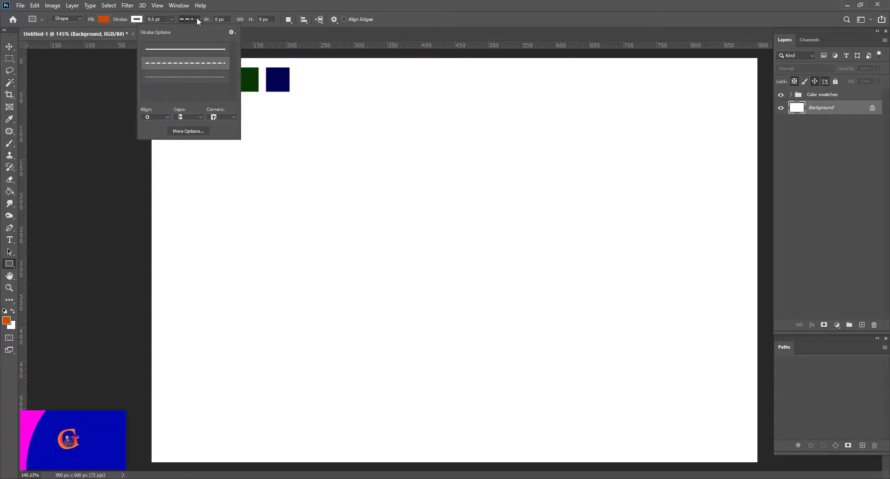
{"action": "left_click", "coordinate": [189, 49]}
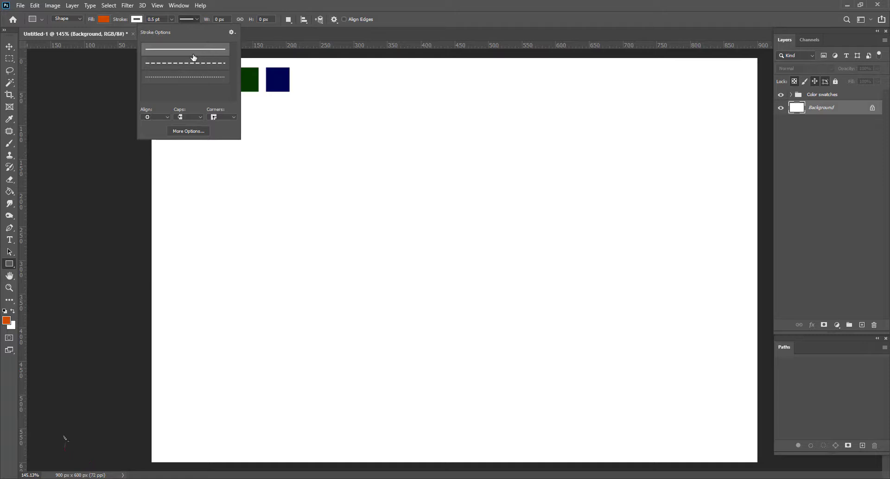
{"action": "left_click", "coordinate": [199, 18]}
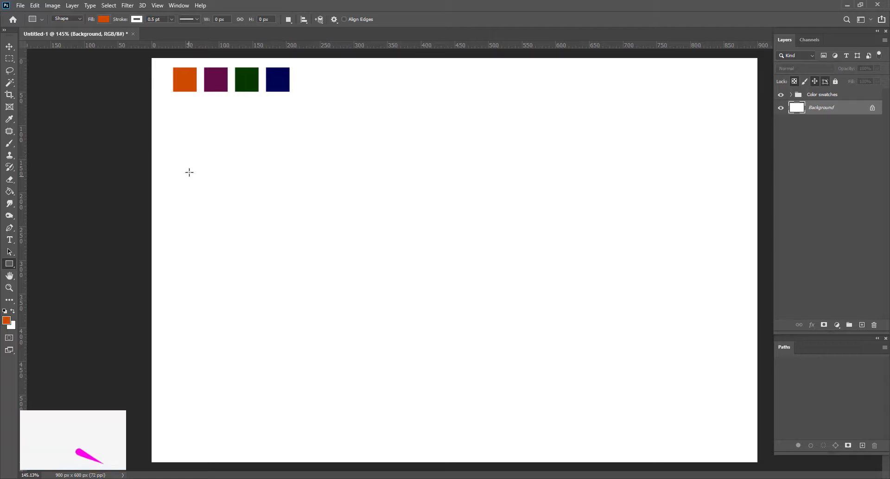
{"action": "left_click", "coordinate": [824, 95]}
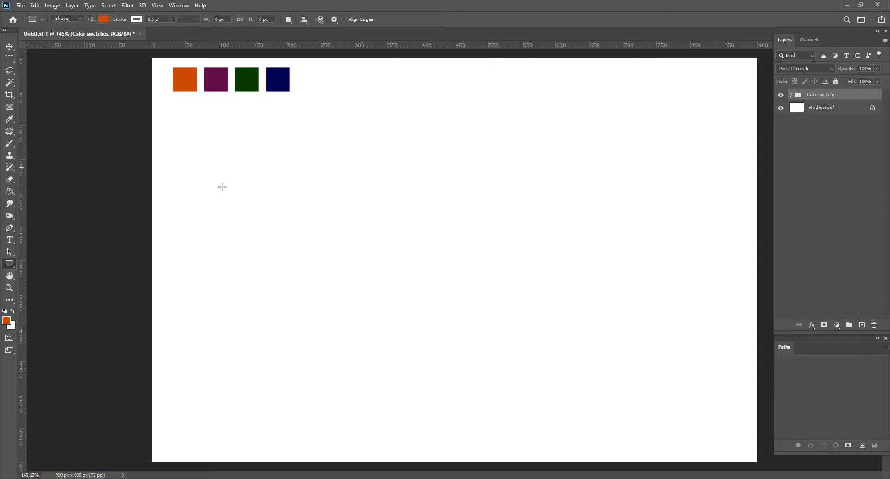
{"action": "left_click_drag", "start_coordinate": [209, 63], "coordinate": [237, 339]}
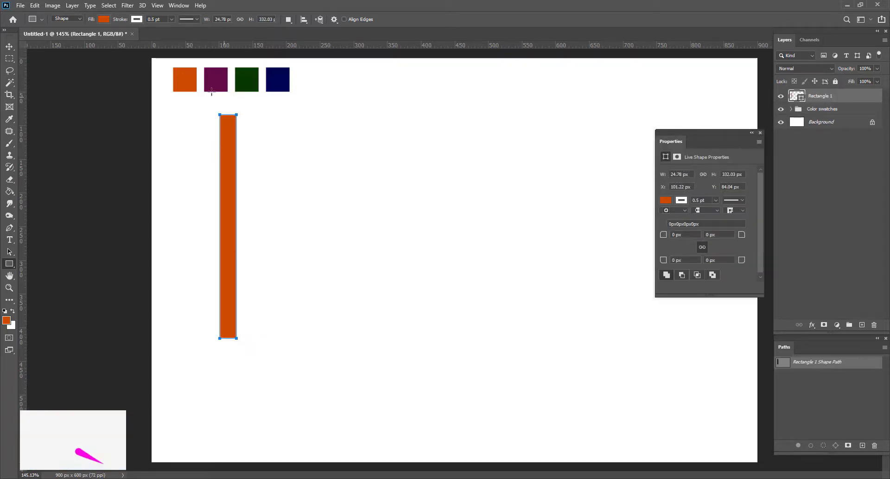
Step: Draw a narrower vertical bar about 8 × 249 px beside the orange one and fill it with dark purple
{"action": "left_click_drag", "start_coordinate": [245, 122], "coordinate": [246, 285]}
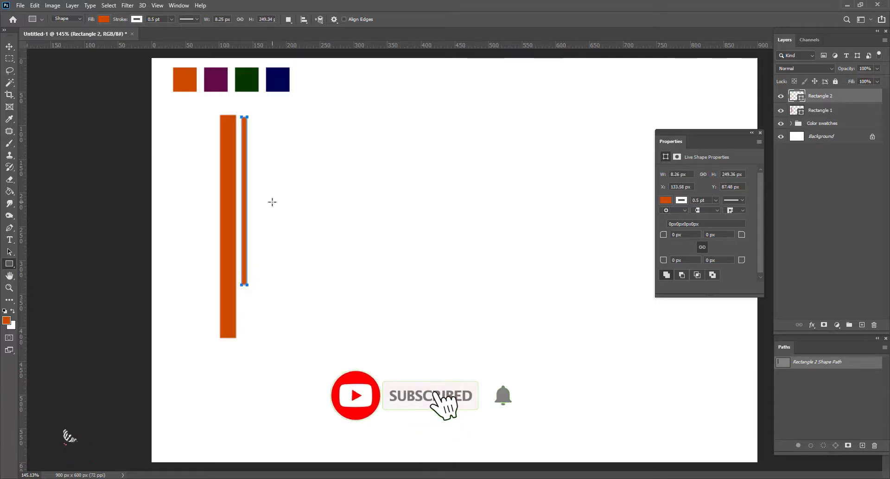
{"action": "left_click", "coordinate": [104, 18]}
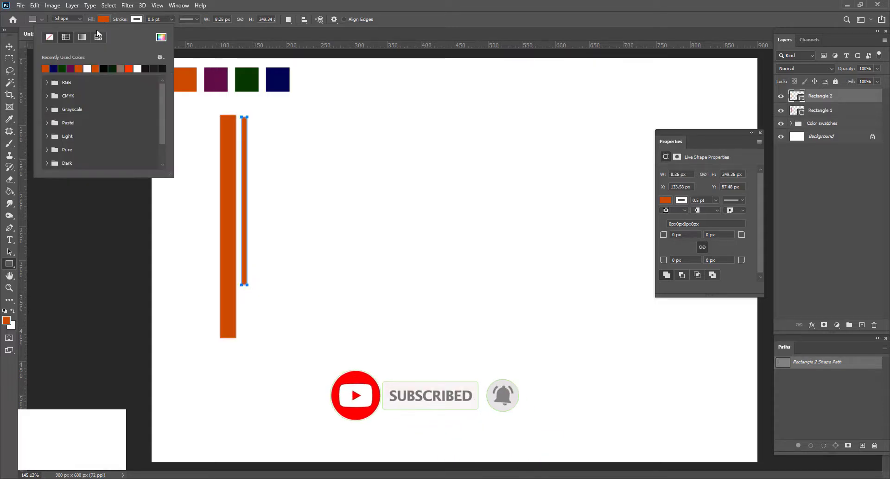
{"action": "left_click", "coordinate": [75, 68]}
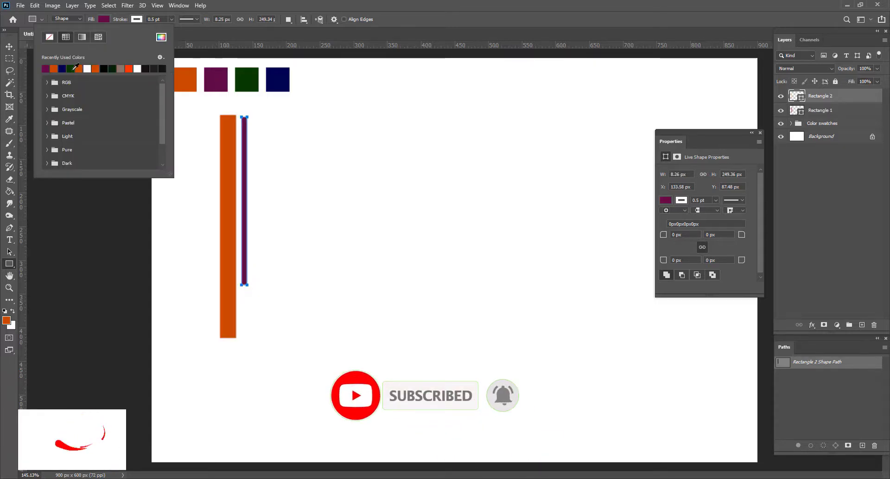
{"action": "left_click", "coordinate": [761, 135]}
{"action": "left_click", "coordinate": [761, 133]}
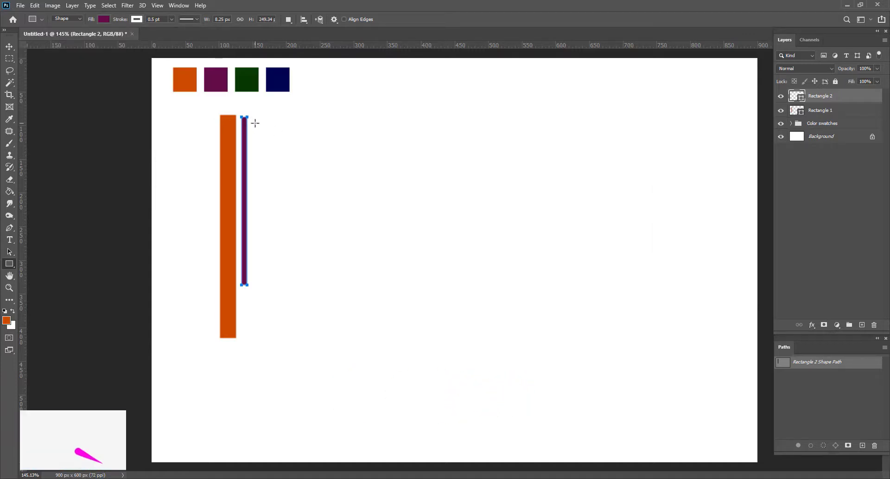
Step: Draw a third vertical bar about 15 × 296 px beside the purple one and fill it with dark green
{"action": "left_click_drag", "start_coordinate": [255, 108], "coordinate": [262, 314]}
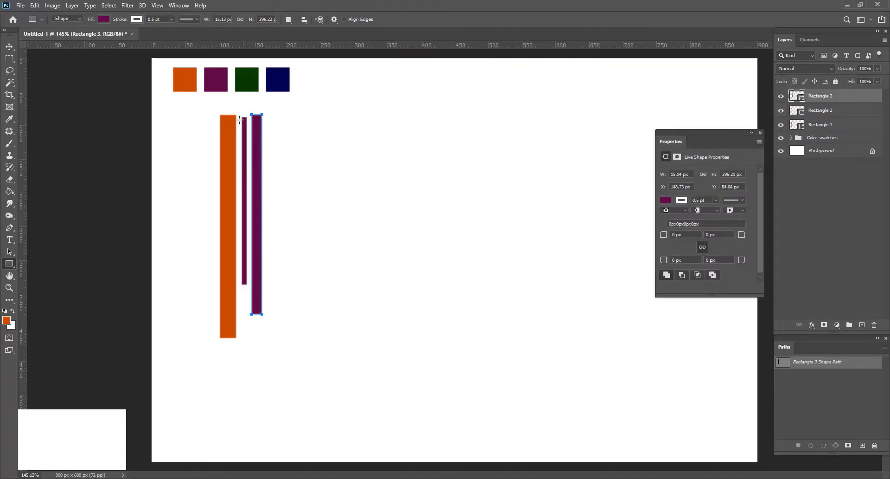
{"action": "left_click", "coordinate": [104, 19]}
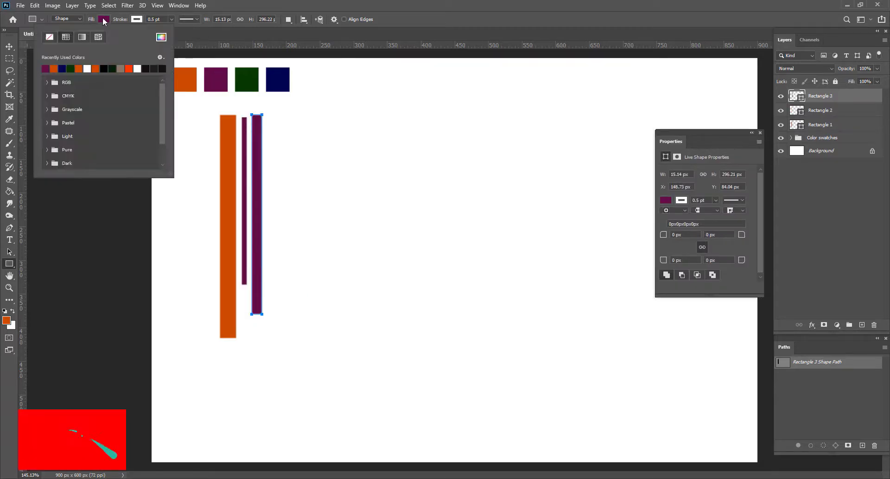
{"action": "left_click", "coordinate": [71, 68]}
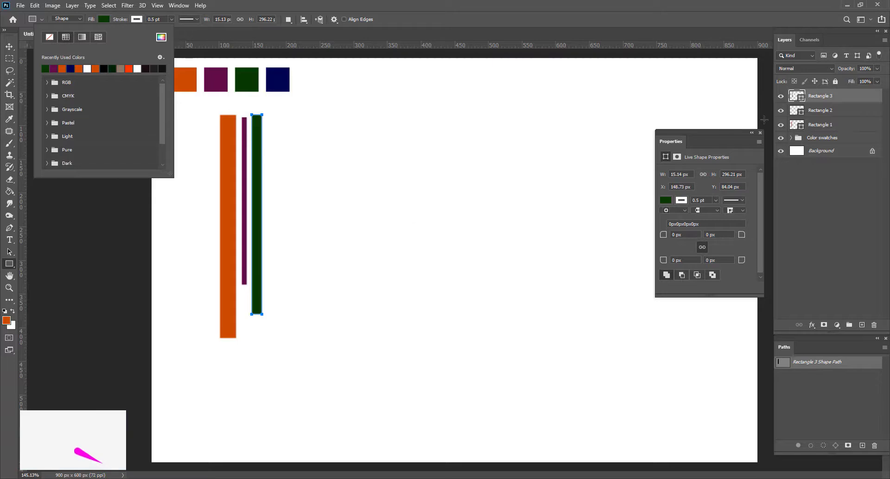
Step: Draw a thin fourth vertical bar about 4 × 313 px beside the green one and fill it with navy blue
{"action": "left_click_drag", "start_coordinate": [273, 67], "coordinate": [268, 323]}
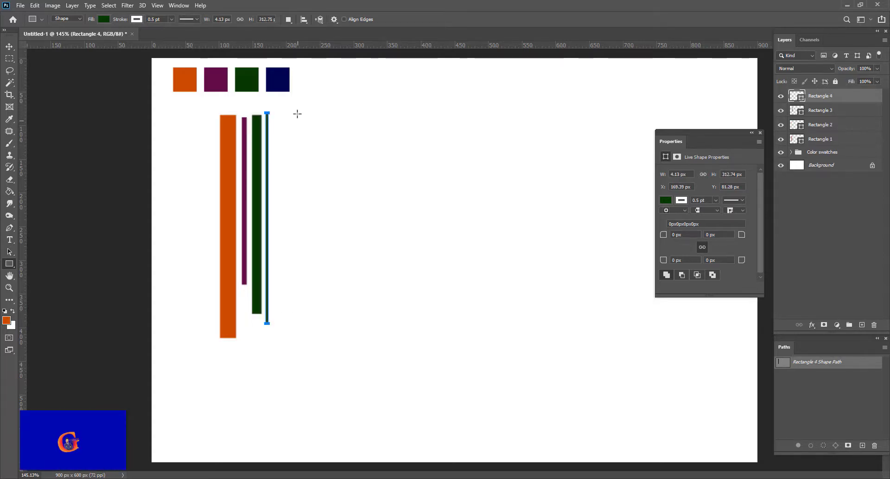
{"action": "left_click", "coordinate": [104, 19]}
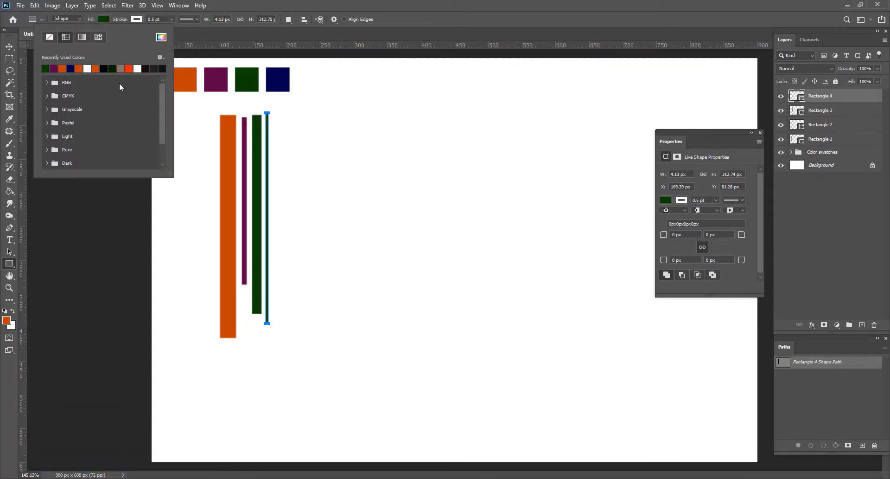
{"action": "left_click", "coordinate": [72, 68]}
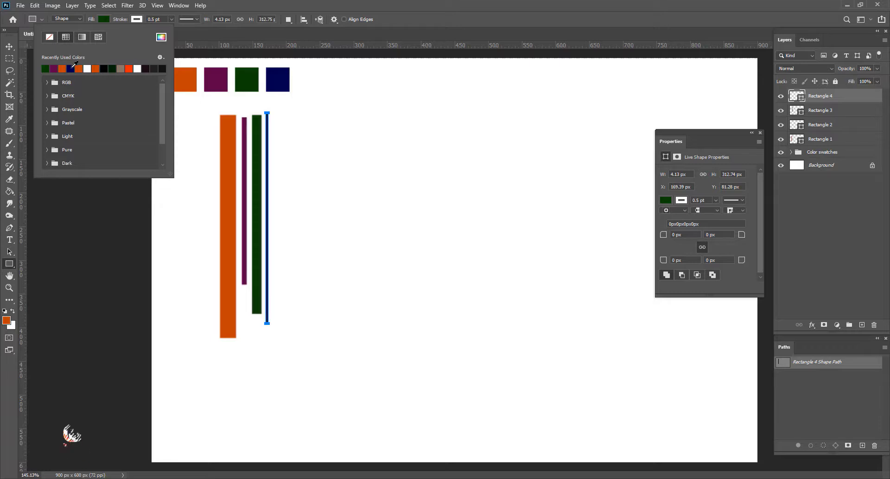
Step: Close the live shape properties and crop the canvas to about 93 × 168 px across the middle of the four bars
{"action": "left_click", "coordinate": [694, 134]}
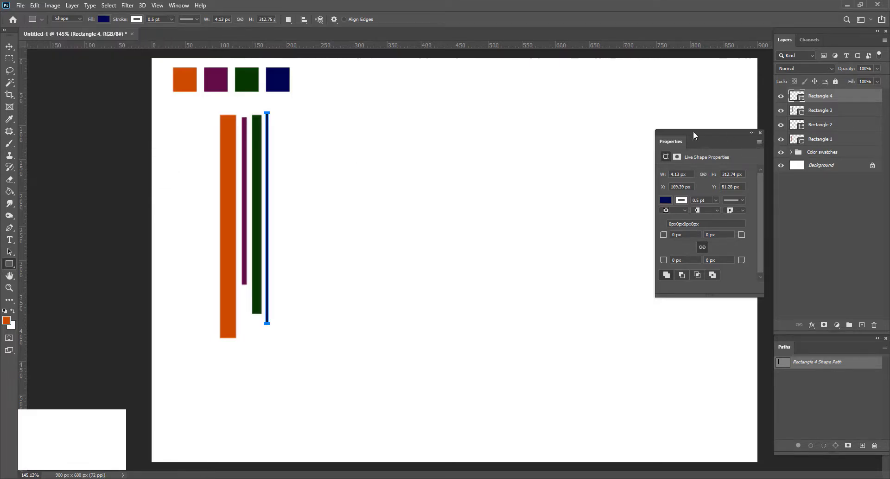
{"action": "left_click", "coordinate": [761, 133]}
{"action": "scroll", "coordinate": [261, 216], "scroll_direction": "up", "scroll_amount": 3}
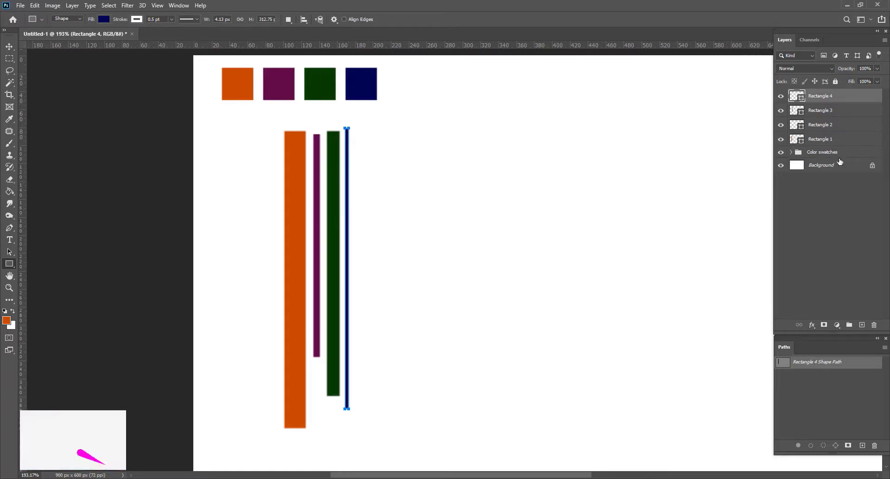
{"action": "left_click", "coordinate": [827, 112]}
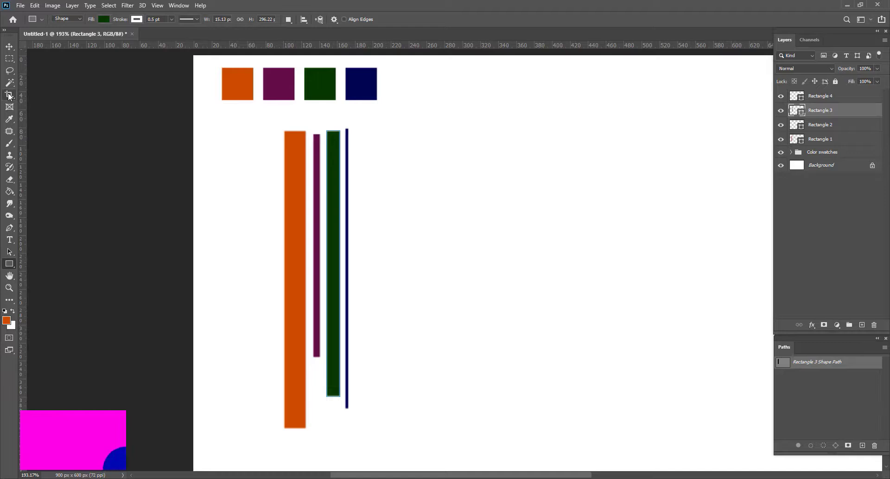
{"action": "left_click_drag", "start_coordinate": [9, 94], "coordinate": [54, 97]}
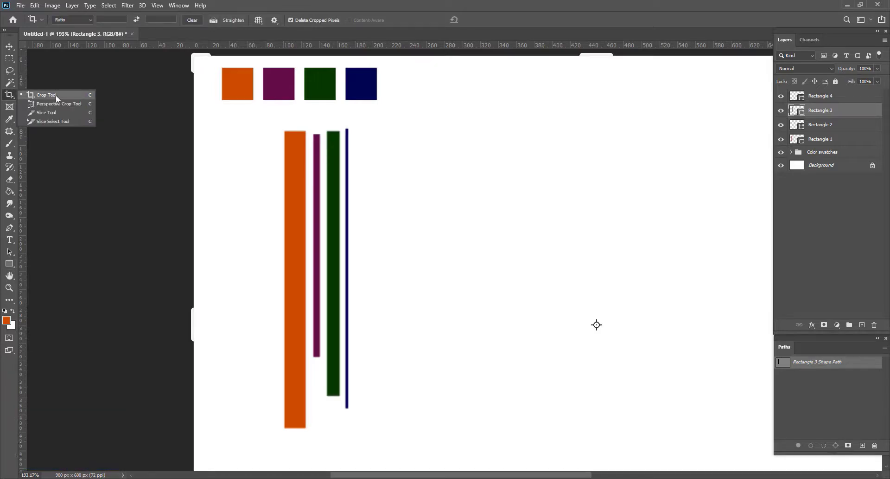
{"action": "left_click", "coordinate": [57, 95]}
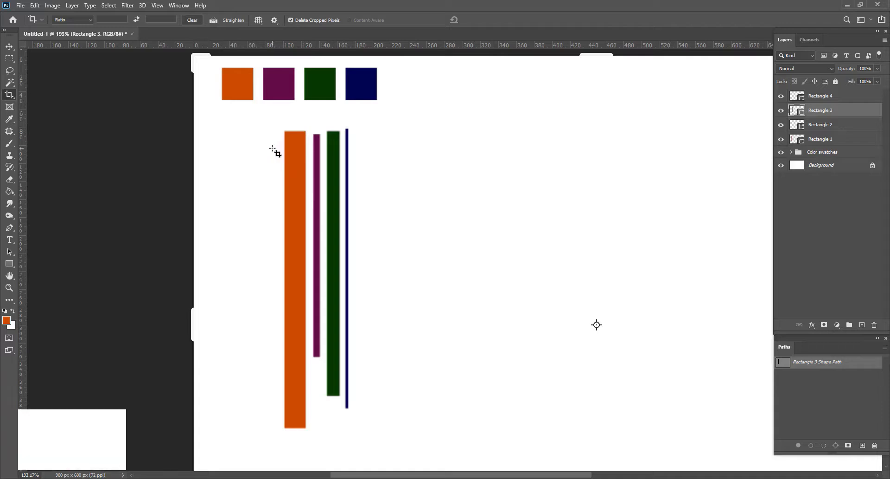
{"action": "left_click_drag", "start_coordinate": [270, 148], "coordinate": [359, 303]}
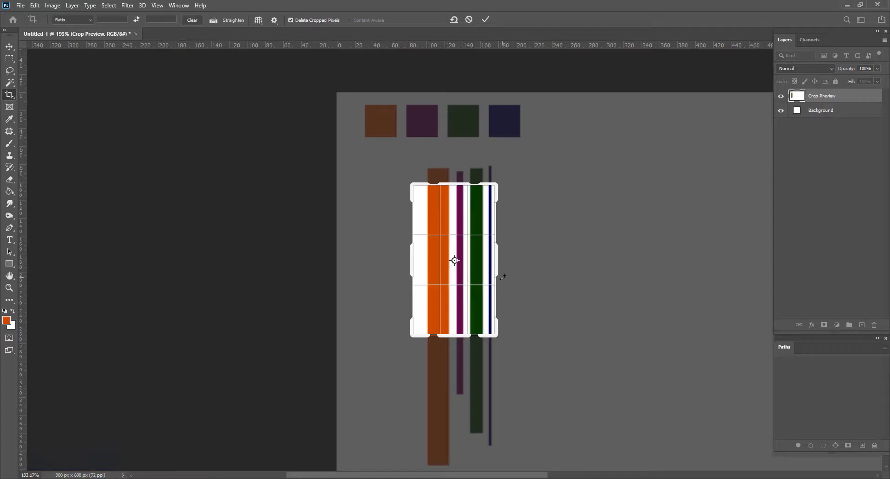
{"action": "left_click", "coordinate": [486, 20]}
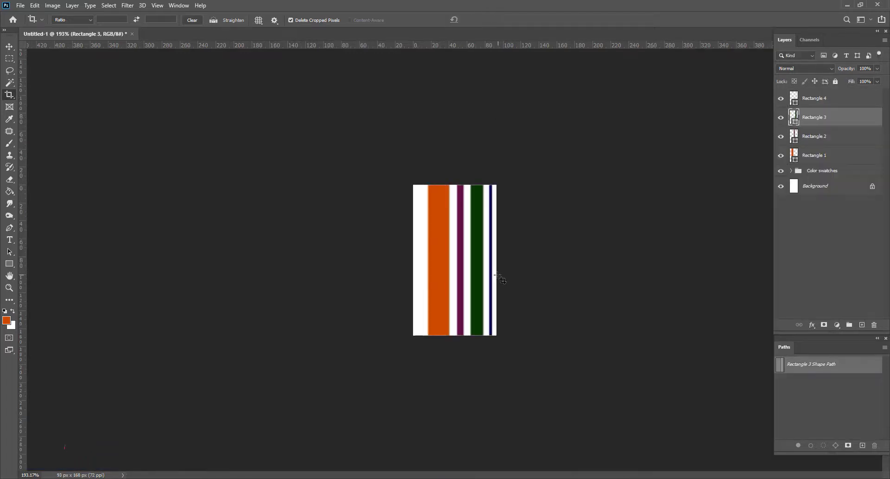
Step: Hide the white Background layer behind the cropped stripes and switch to the Move tool
{"action": "scroll", "coordinate": [495, 282], "scroll_direction": "up", "scroll_amount": 1}
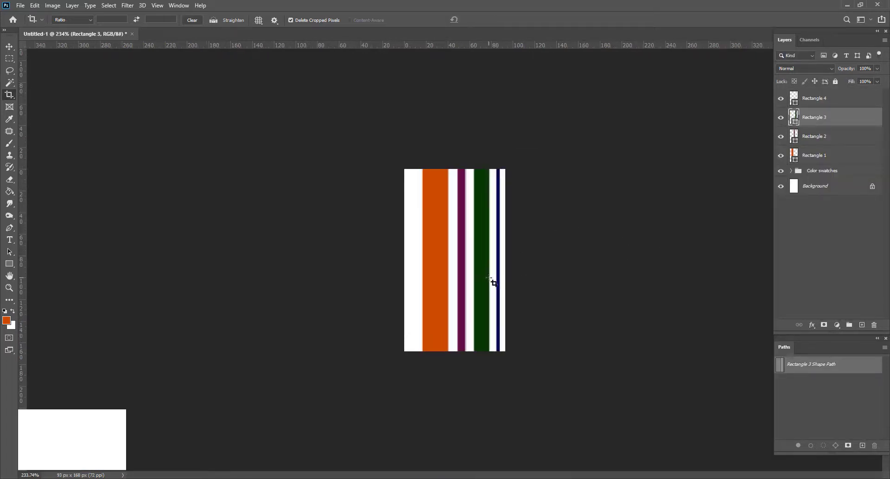
{"action": "left_click", "coordinate": [781, 186]}
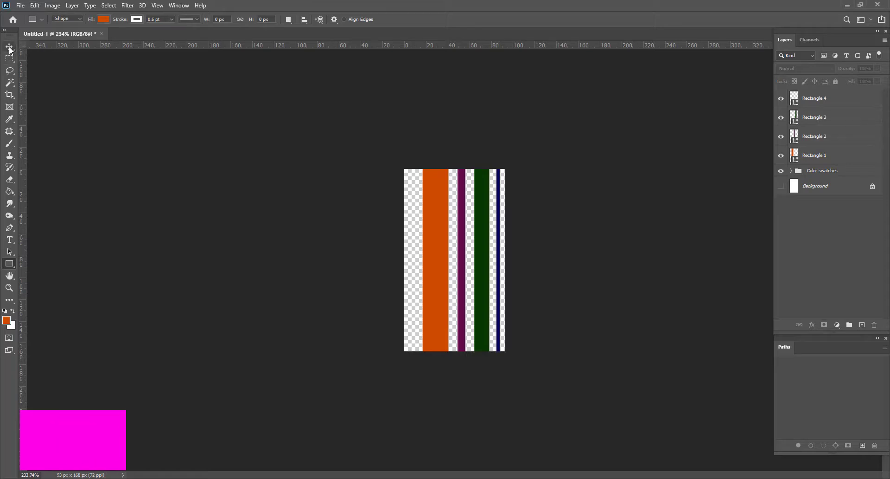
{"action": "left_click", "coordinate": [11, 49]}
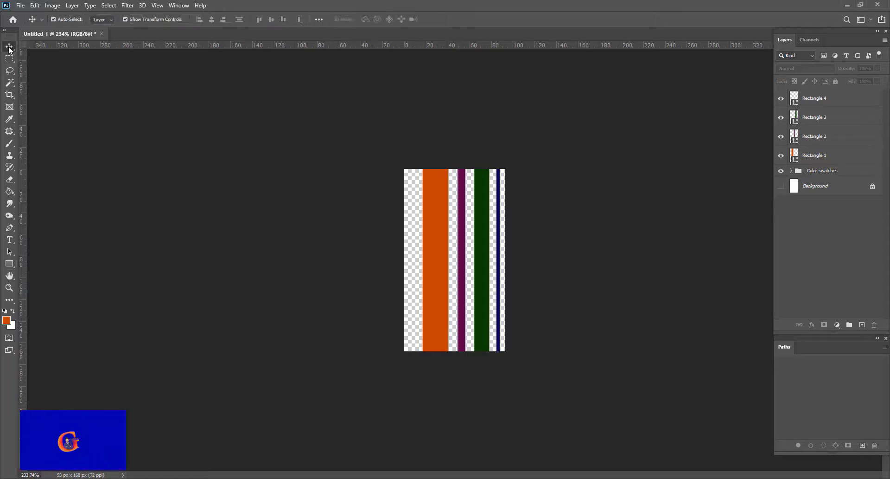
Step: Define the striped canvas as a pattern named "Check Pattern"
{"action": "left_click", "coordinate": [34, 6]}
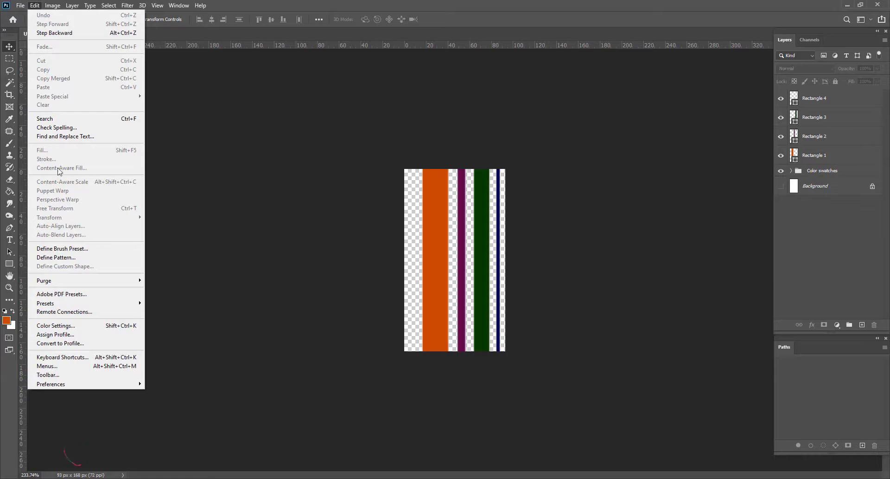
{"action": "left_click", "coordinate": [70, 258]}
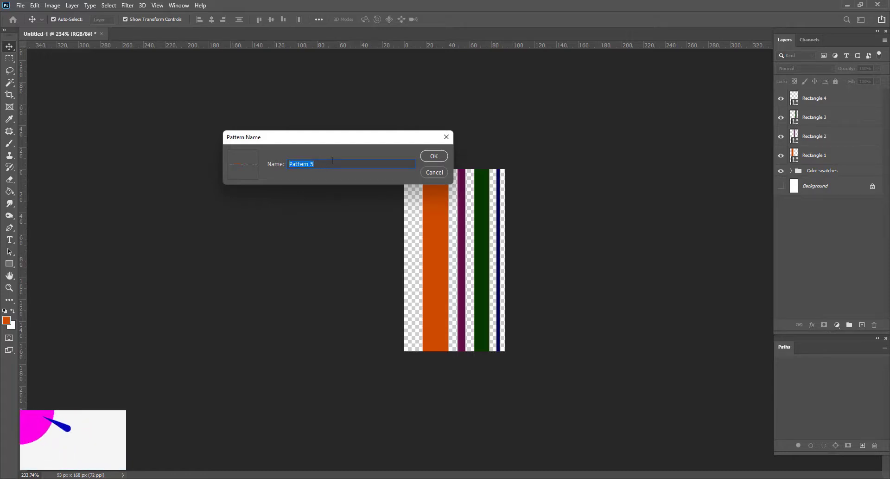
{"action": "left_click", "coordinate": [316, 164]}
{"action": "left_click_drag", "start_coordinate": [316, 164], "coordinate": [310, 164]}
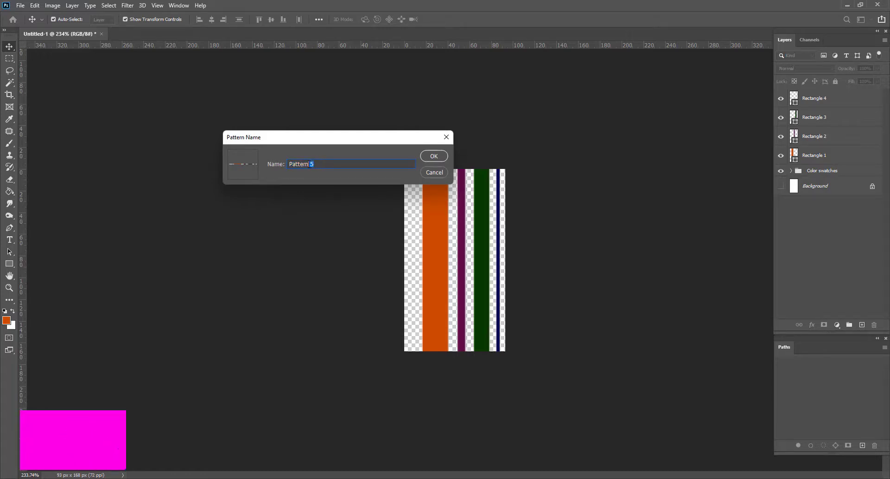
{"action": "key", "text": "BackSpace"}
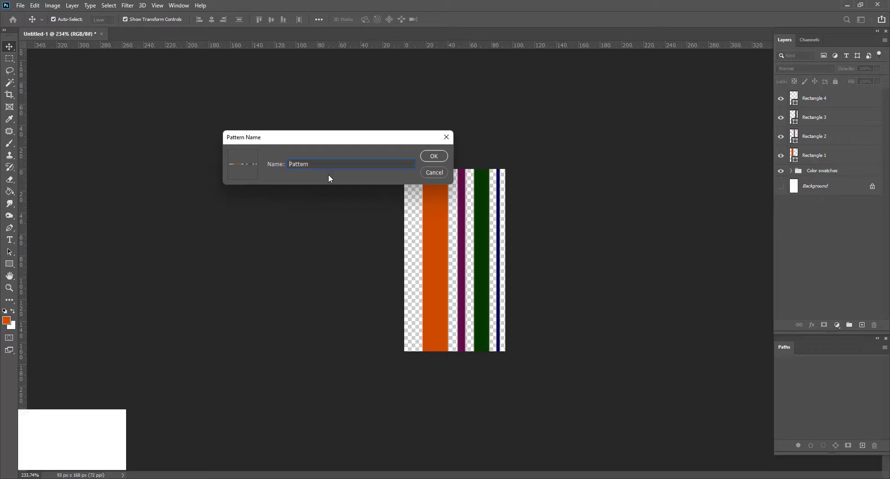
{"action": "key", "text": "Home"}
{"action": "type", "text": "Che"}
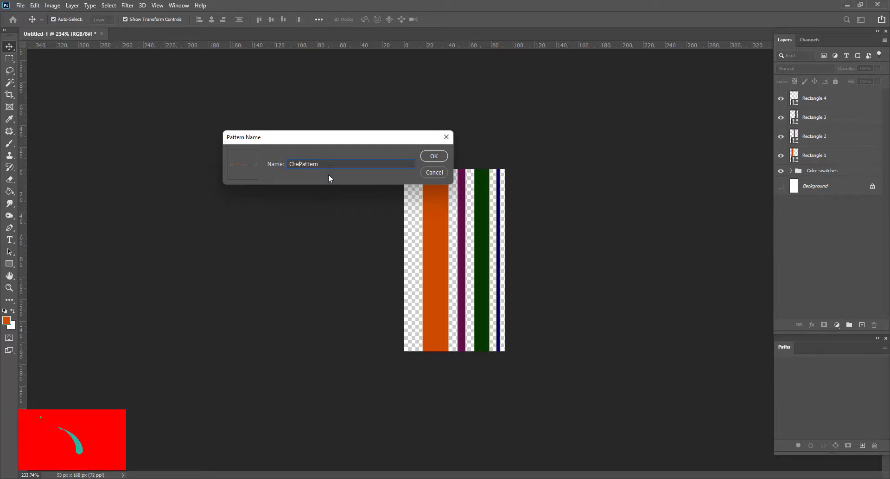
{"action": "type", "text": "ck"}
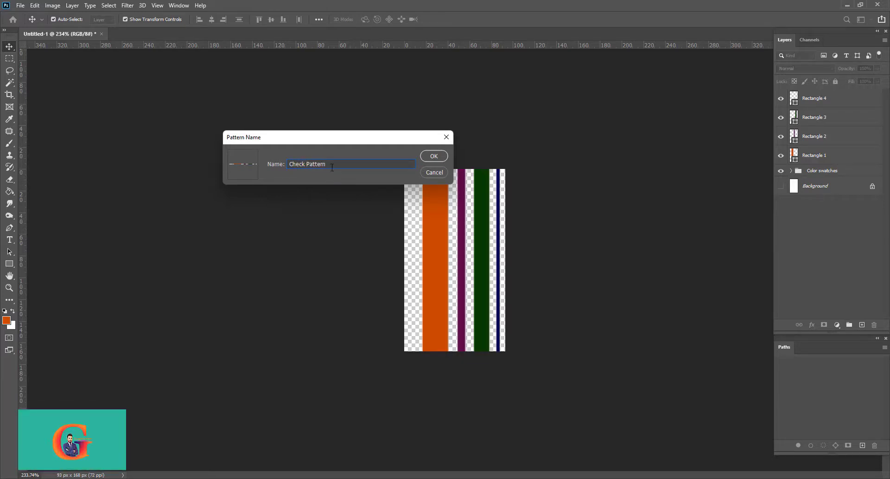
{"action": "left_click", "coordinate": [336, 164]}
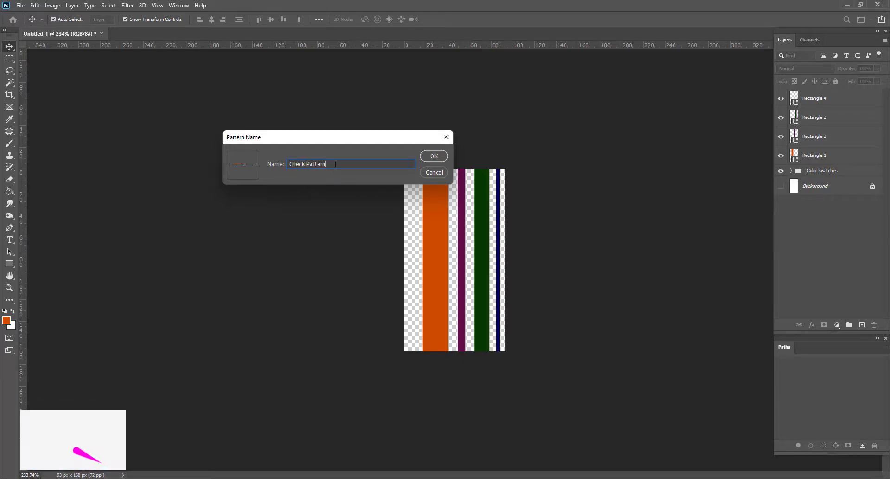
{"action": "left_click", "coordinate": [434, 157]}
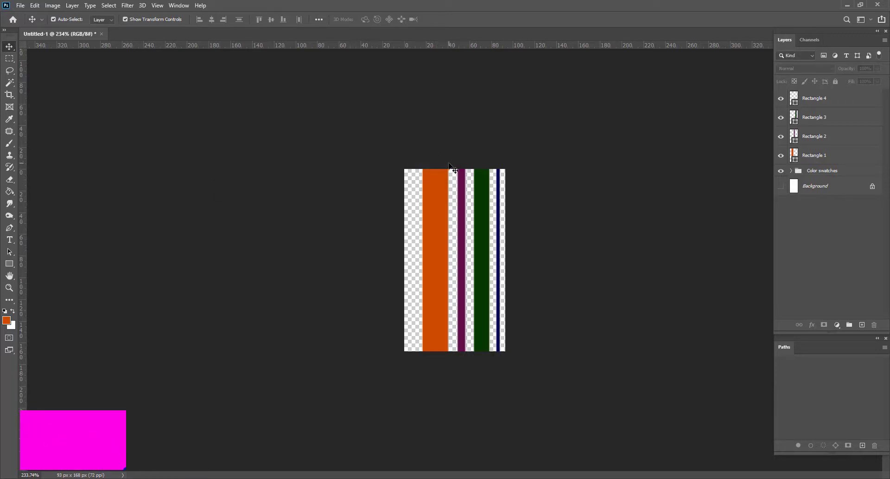
Step: Create a new 900 × 600 px document at 72 pixels/inch in RGB Color with a white background
{"action": "left_click", "coordinate": [20, 7]}
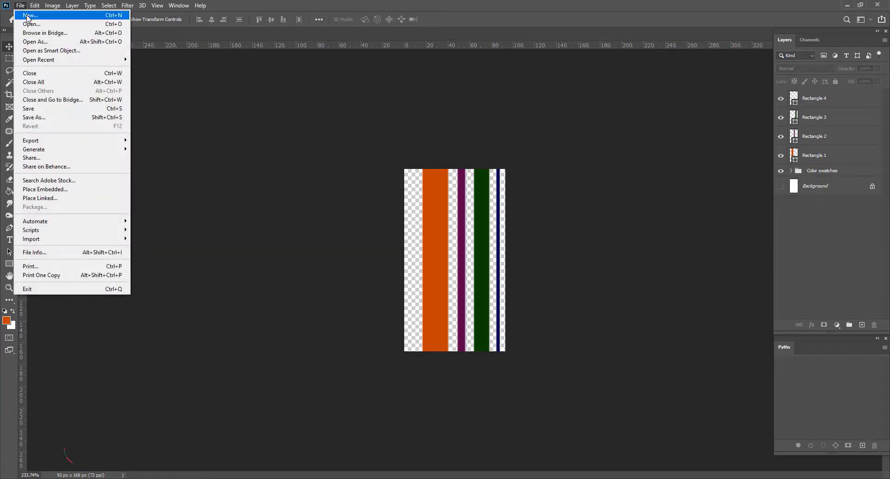
{"action": "left_click", "coordinate": [48, 19]}
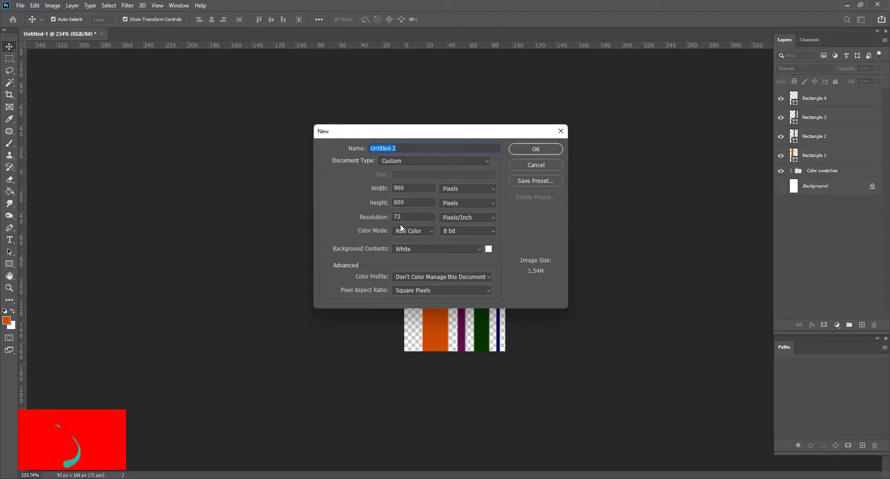
{"action": "left_click", "coordinate": [540, 148]}
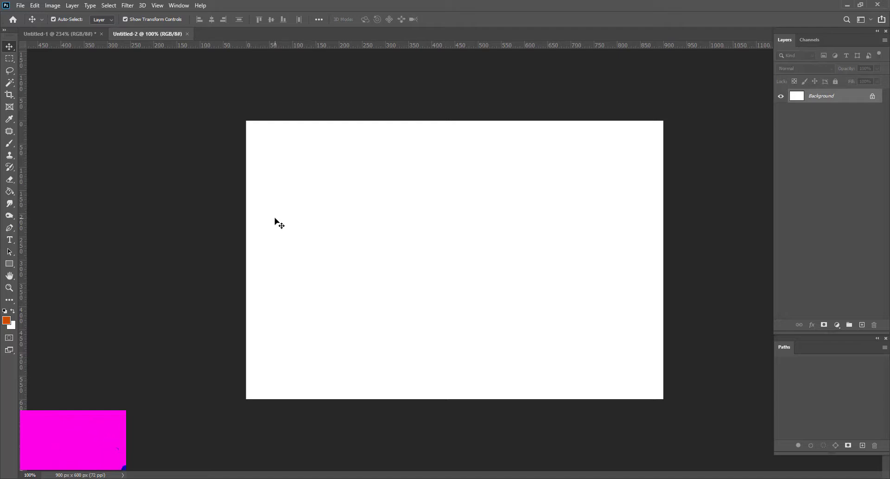
Step: Fill the blank canvas with the newly defined stripe pattern using the Paint Bucket tool set to Pattern
{"action": "left_click", "coordinate": [9, 192]}
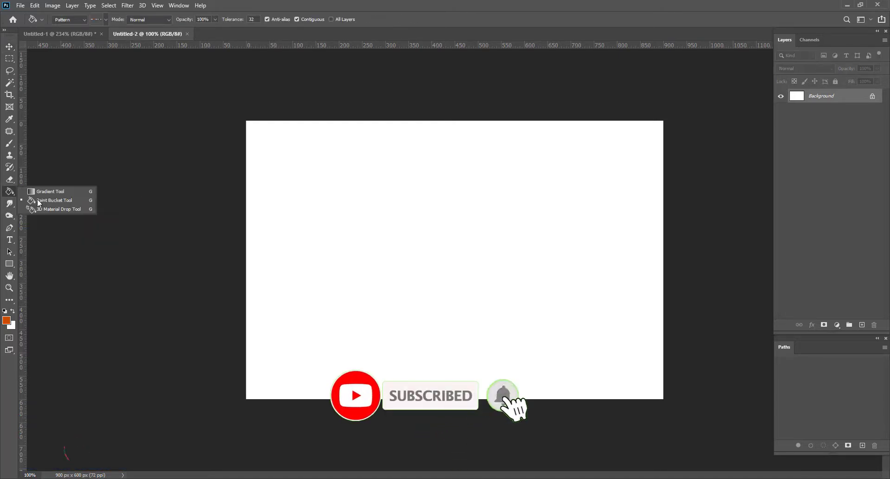
{"action": "left_click", "coordinate": [71, 201]}
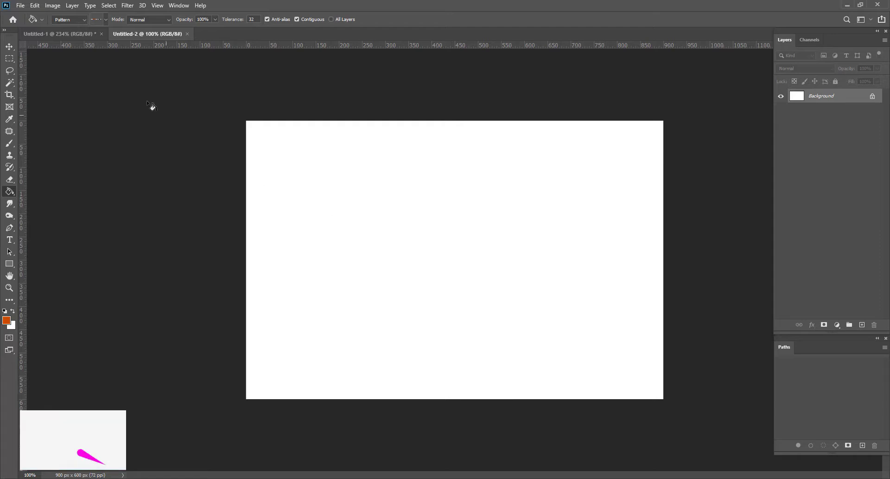
{"action": "left_click", "coordinate": [107, 19]}
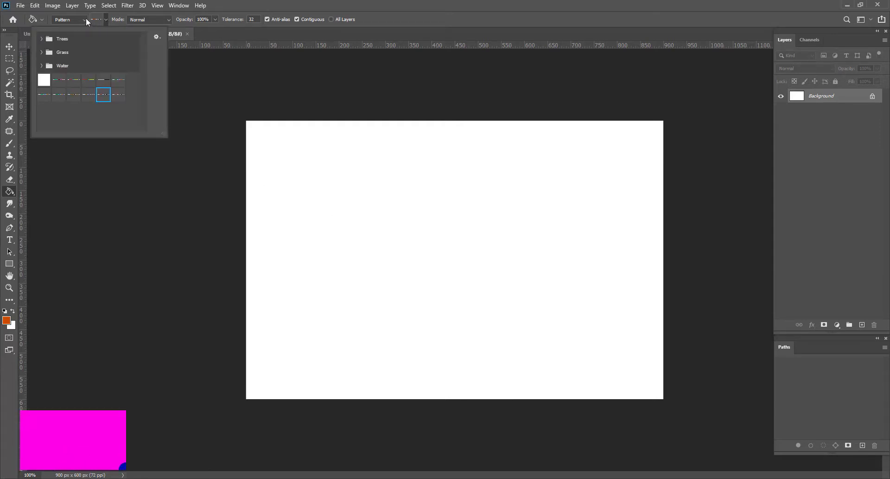
{"action": "left_click", "coordinate": [85, 17]}
{"action": "left_click", "coordinate": [85, 18]}
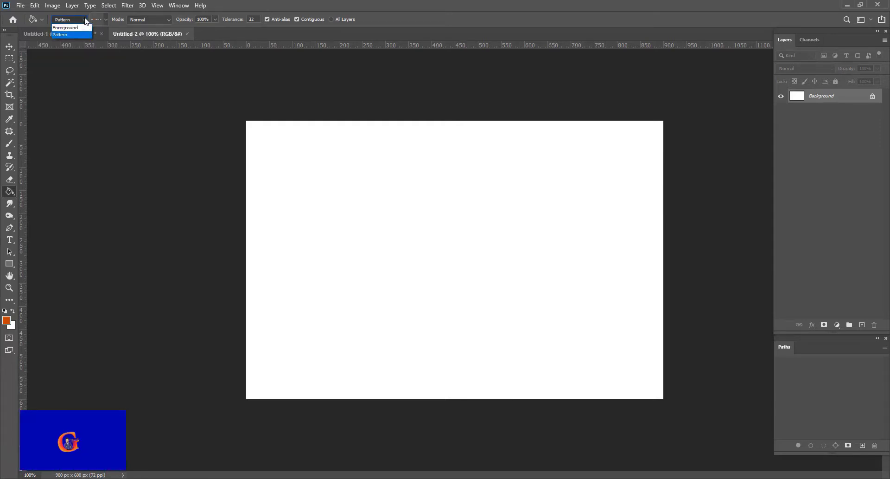
{"action": "left_click", "coordinate": [69, 34]}
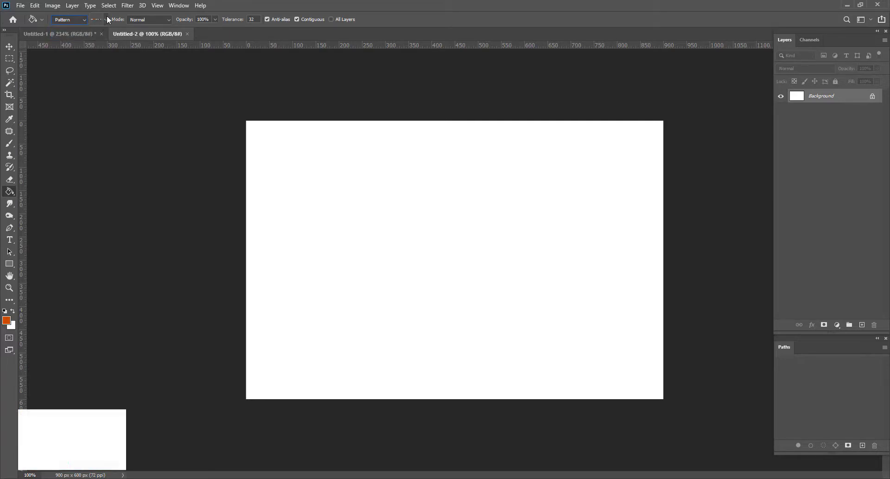
{"action": "left_click", "coordinate": [106, 19]}
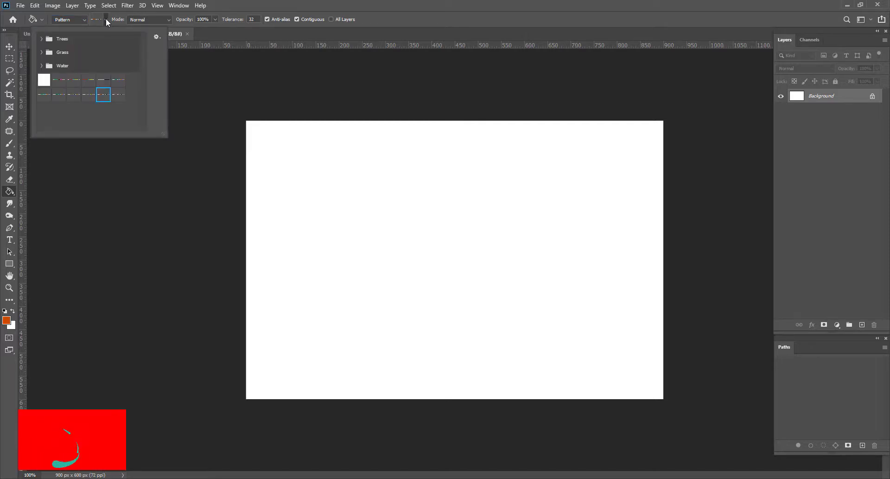
{"action": "left_click", "coordinate": [119, 95]}
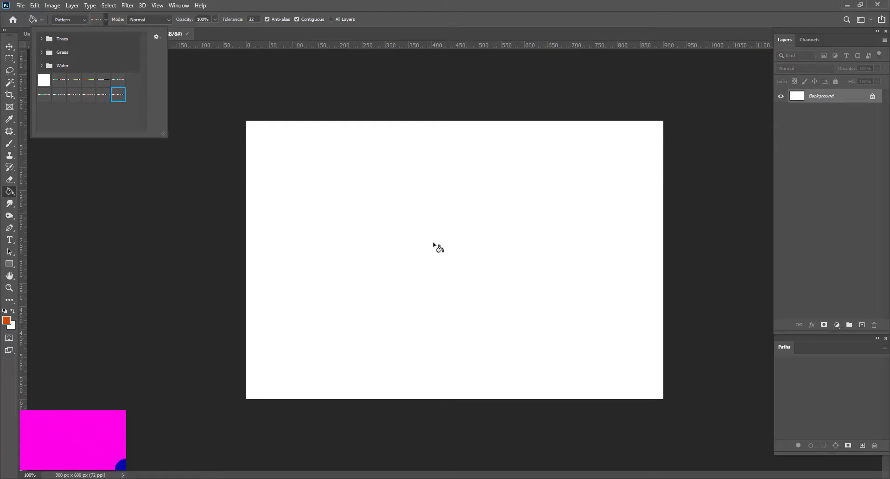
{"action": "left_click", "coordinate": [448, 239]}
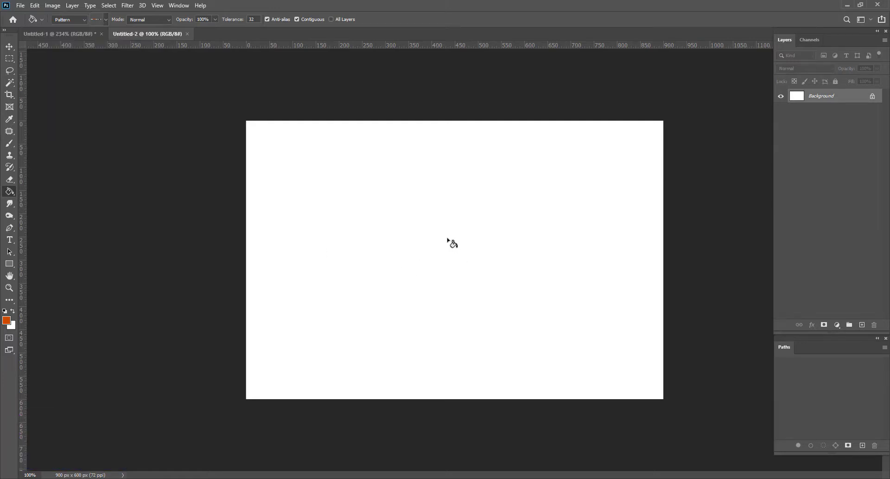
{"action": "left_click", "coordinate": [449, 239]}
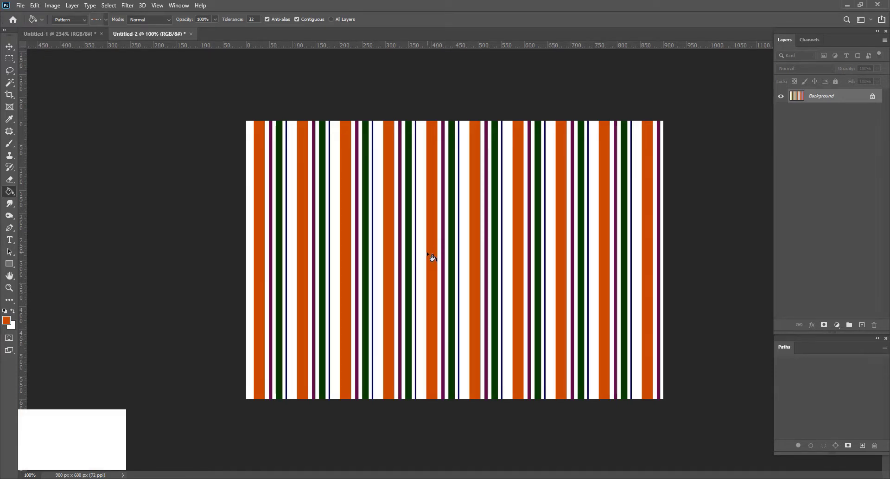
Step: Duplicate the striped Background layer and copy the full canvas area of the duplicate
{"action": "scroll", "coordinate": [433, 245], "scroll_direction": "up", "scroll_amount": 2}
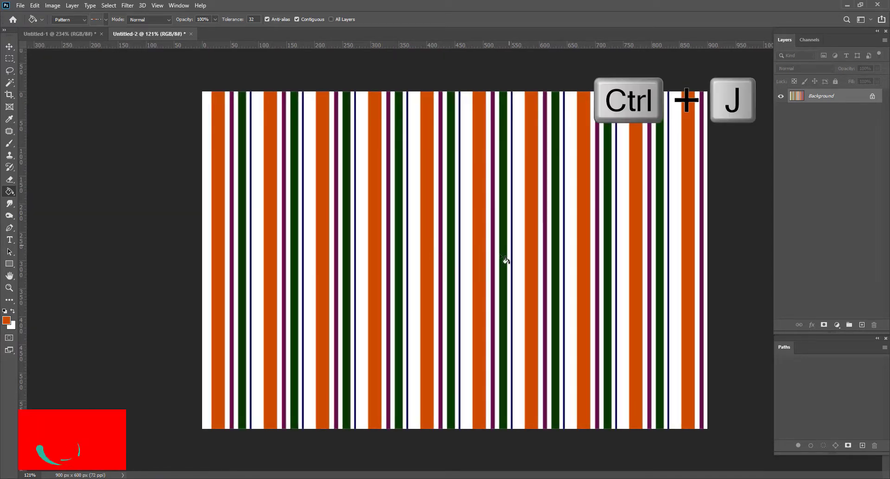
{"action": "scroll", "coordinate": [507, 257], "scroll_direction": "down", "scroll_amount": 1}
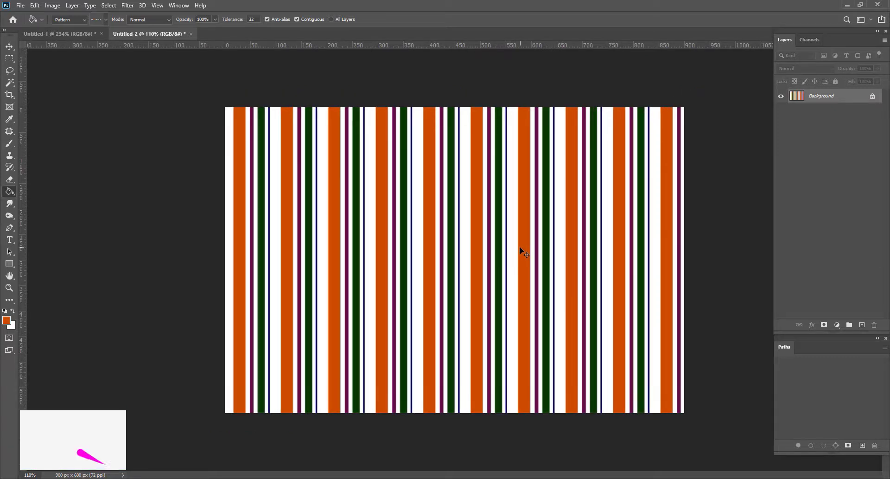
{"action": "key", "text": "ctrl+j"}
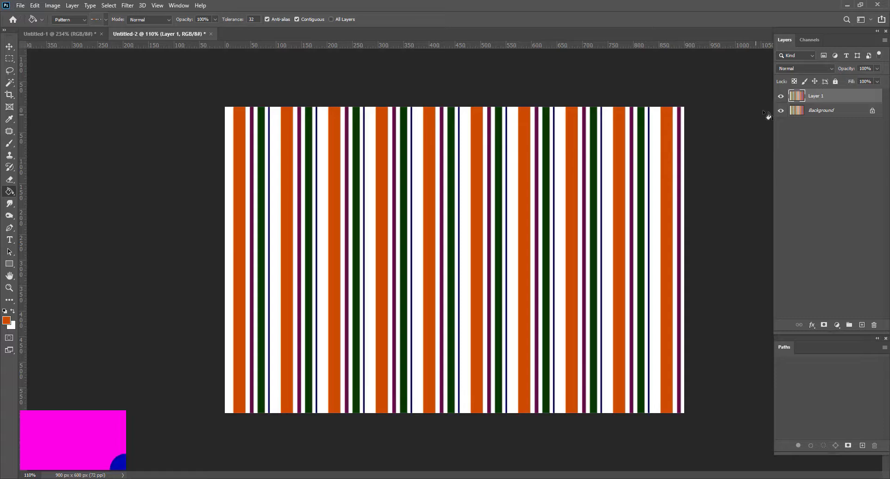
{"action": "key", "text": "ctrl+a"}
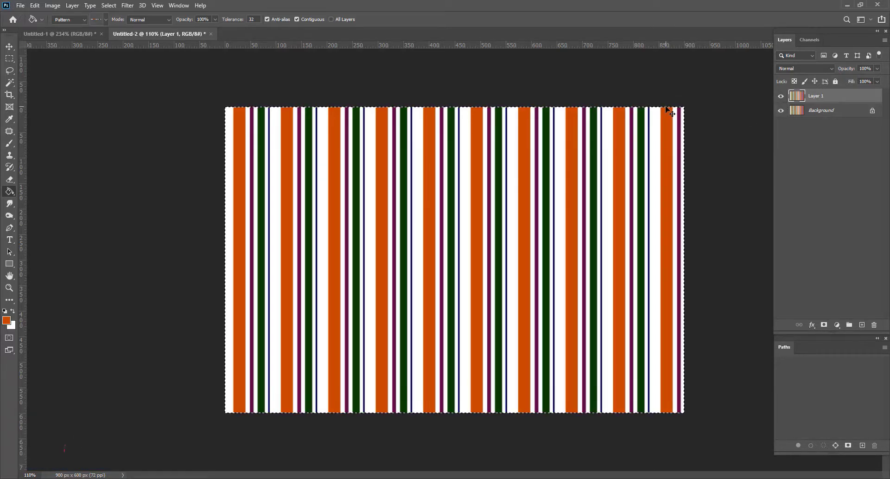
{"action": "key", "text": "ctrl+c"}
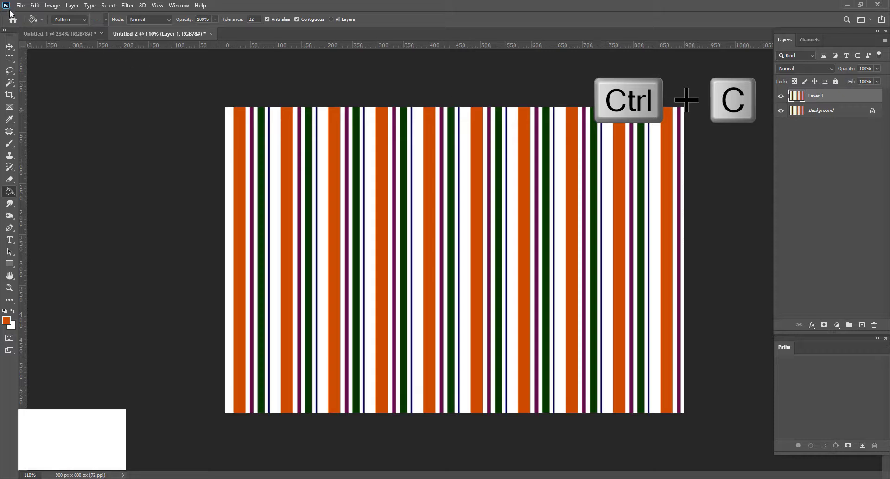
Step: Create a new 900 × 600 px RGB document at 72 pixels/inch with a white background and paste the copied vertical stripes into it
{"action": "left_click", "coordinate": [21, 5]}
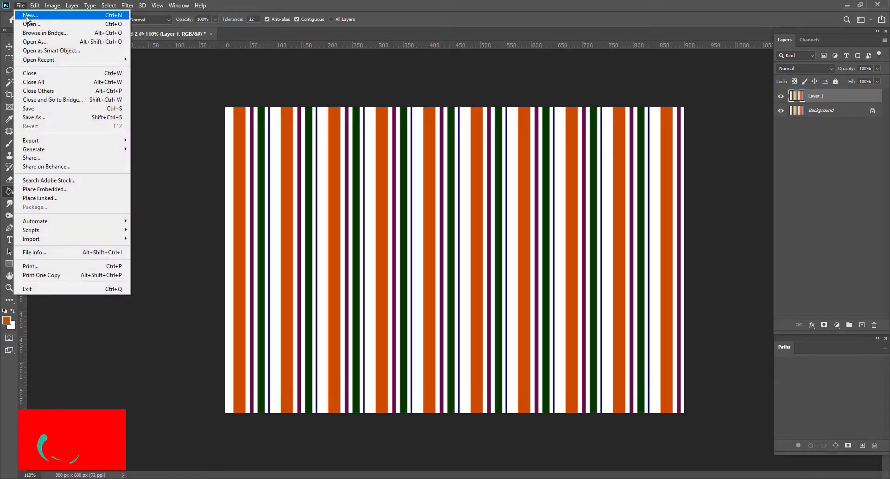
{"action": "left_click", "coordinate": [25, 17]}
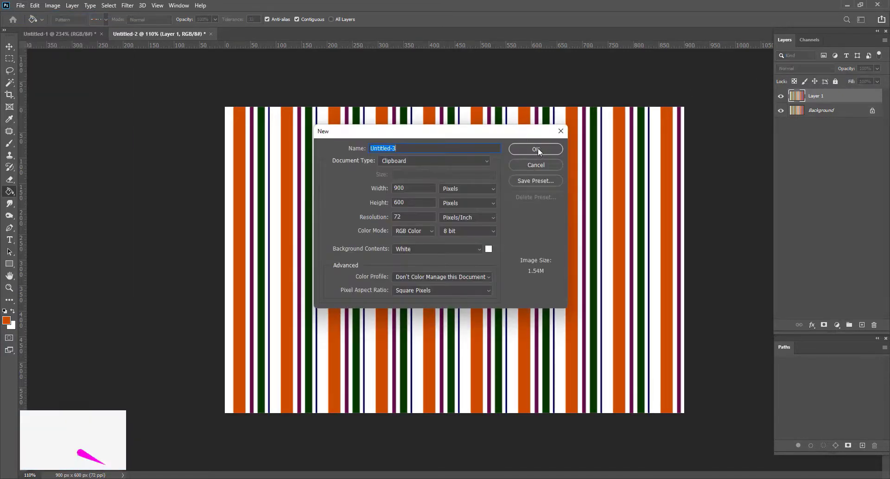
{"action": "left_click", "coordinate": [537, 149]}
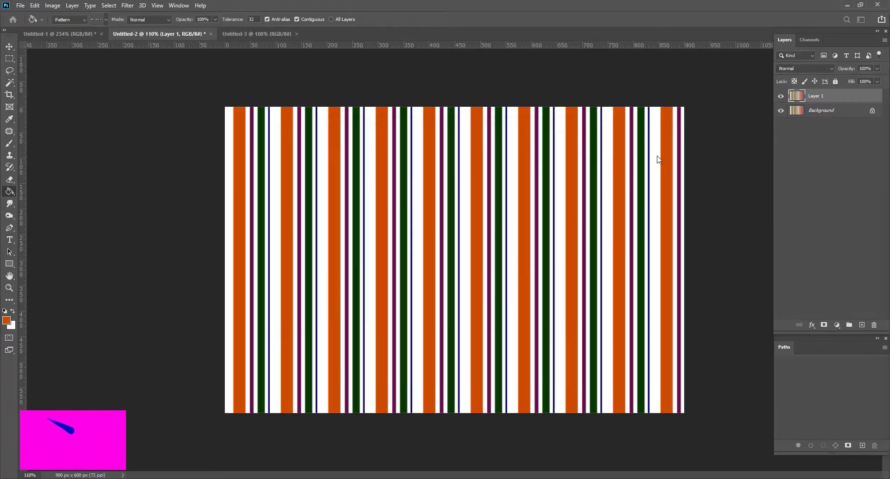
{"action": "key", "text": "ctrl+v"}
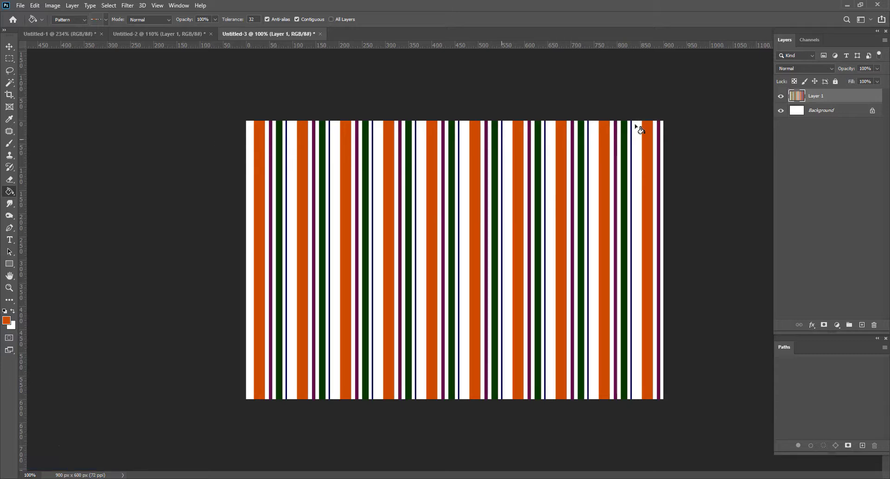
Step: Rotate the whole image of the new striped document 90° clockwise so the stripes run horizontally
{"action": "left_click", "coordinate": [49, 5]}
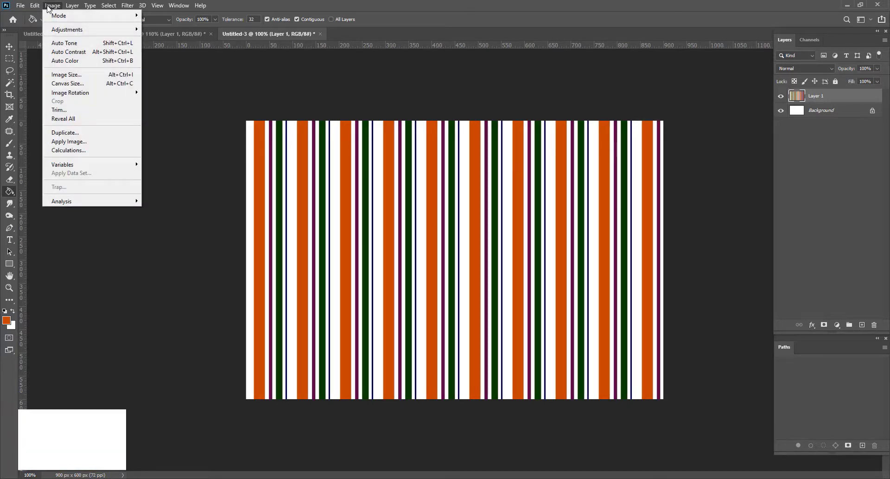
{"action": "mouse_move", "coordinate": [82, 92]}
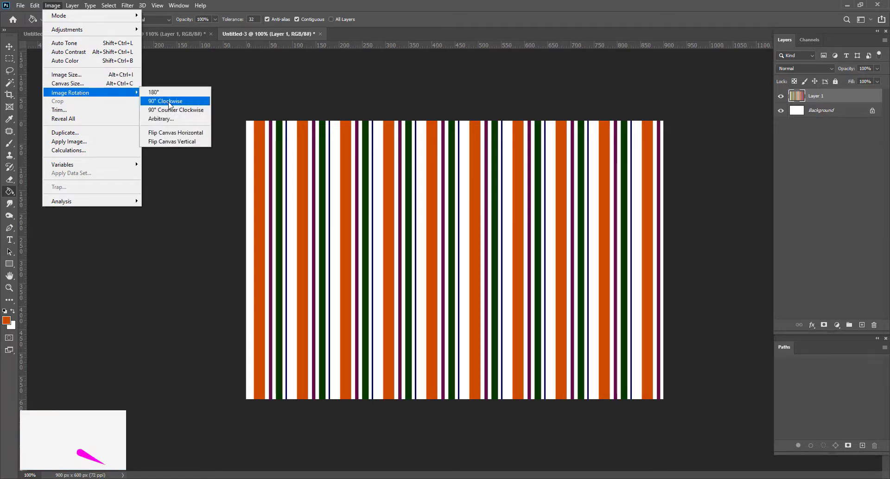
{"action": "left_click", "coordinate": [169, 105]}
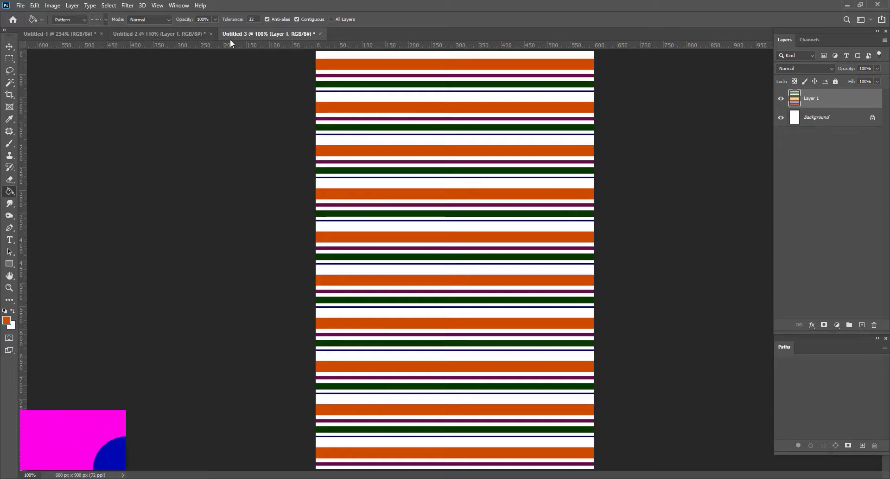
Step: Copy the full canvas of horizontal stripes and close the Untitled-3 document without saving
{"action": "key", "text": "ctrl+a"}
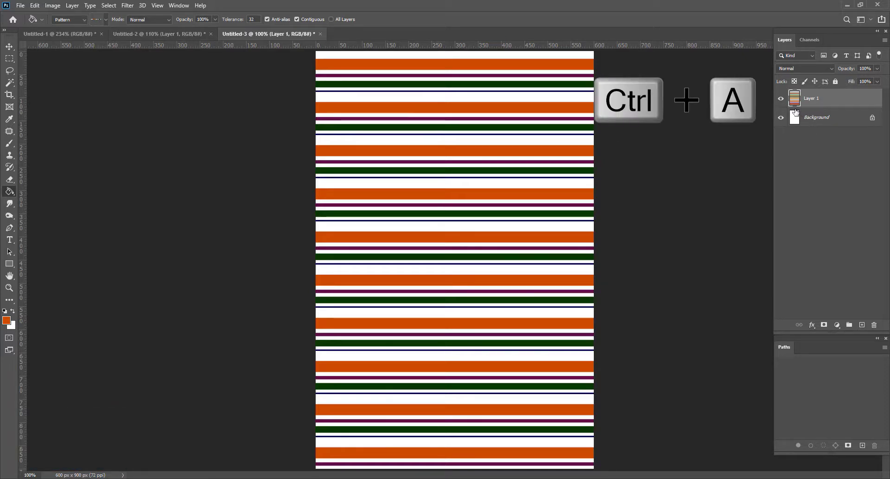
{"action": "key", "text": "ctrl+c"}
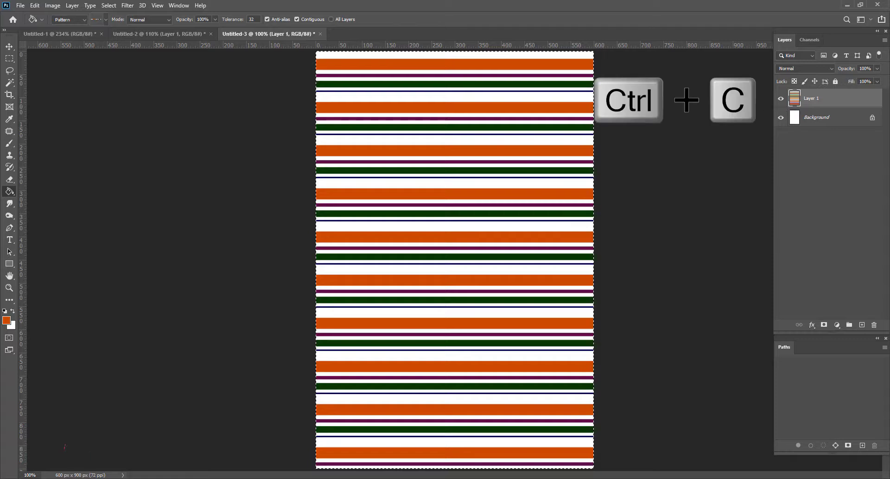
{"action": "left_click", "coordinate": [320, 34]}
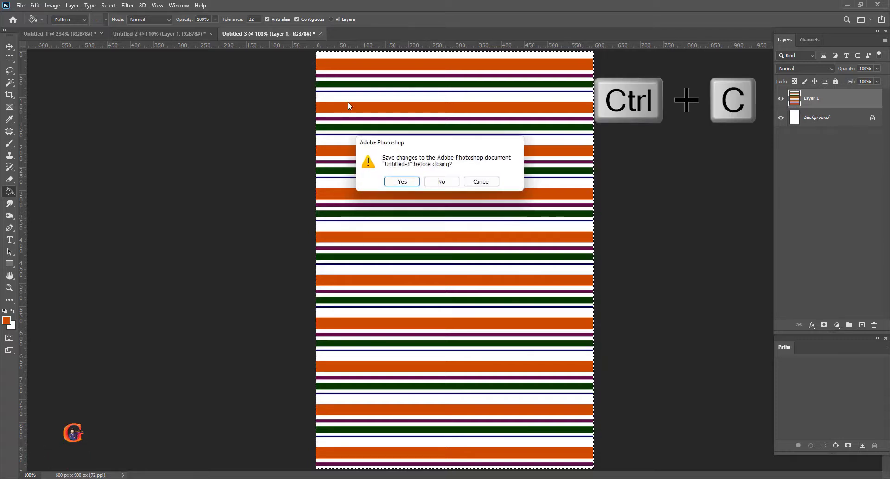
{"action": "left_click", "coordinate": [440, 182]}
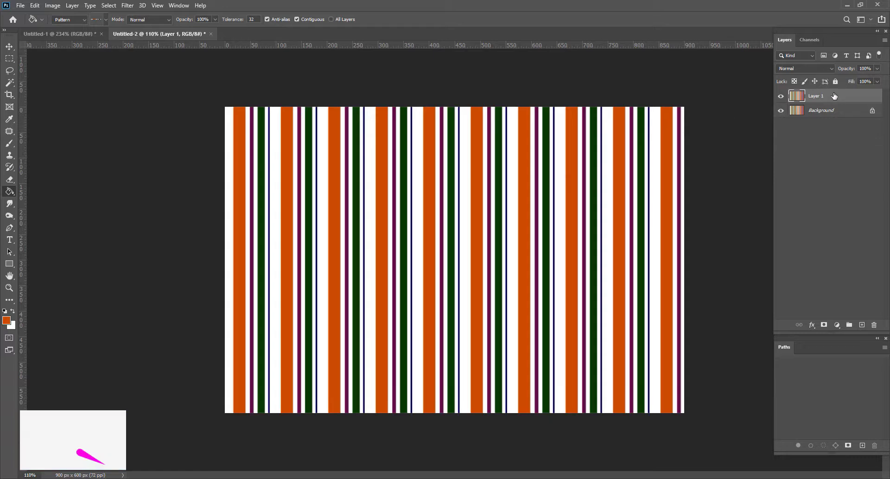
Step: Delete the duplicate vertical-stripe layer in Untitled-2 and paste the copied horizontal stripes in its place
{"action": "left_click_drag", "start_coordinate": [835, 96], "coordinate": [875, 324]}
{"action": "key", "text": "ctrl+v"}
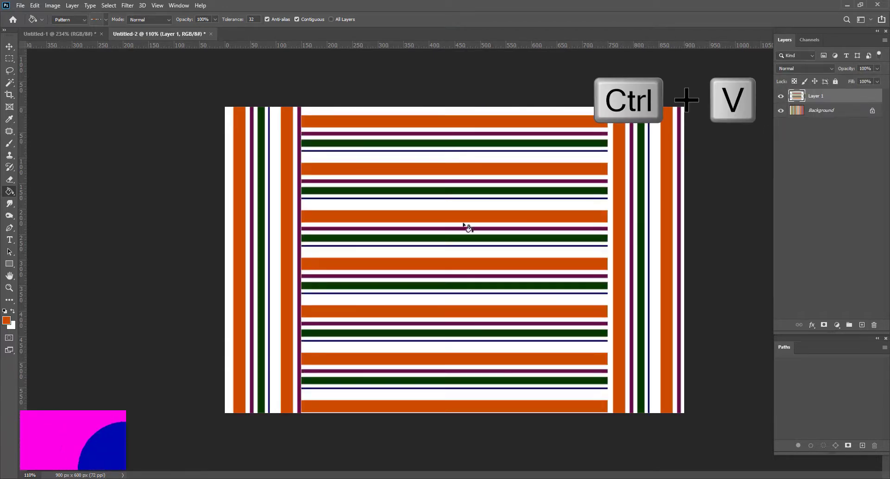
Step: Widen the horizontal-stripe layer to about 153% from its center to cover the canvas width, and set its blending mode to Multiply
{"action": "key", "text": "ctrl+t"}
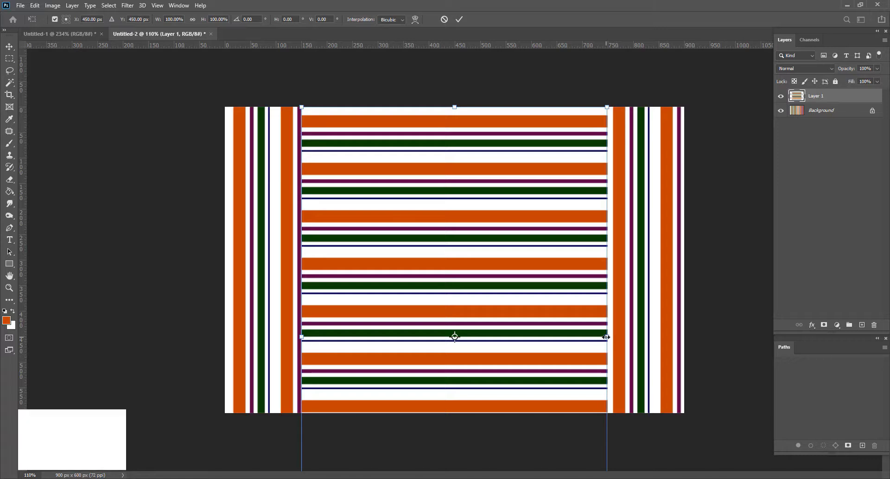
{"action": "left_click_drag", "start_coordinate": [606, 337], "coordinate": [690, 342]}
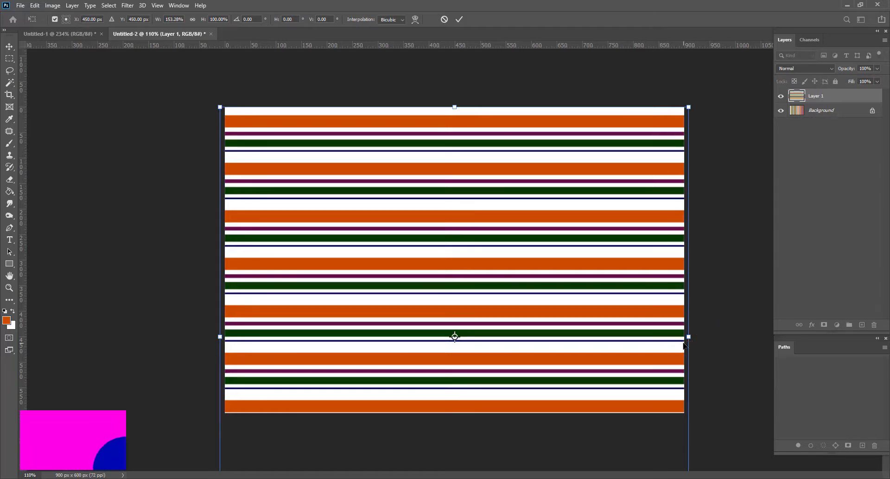
{"action": "key", "text": "Return"}
{"action": "key", "text": "g"}
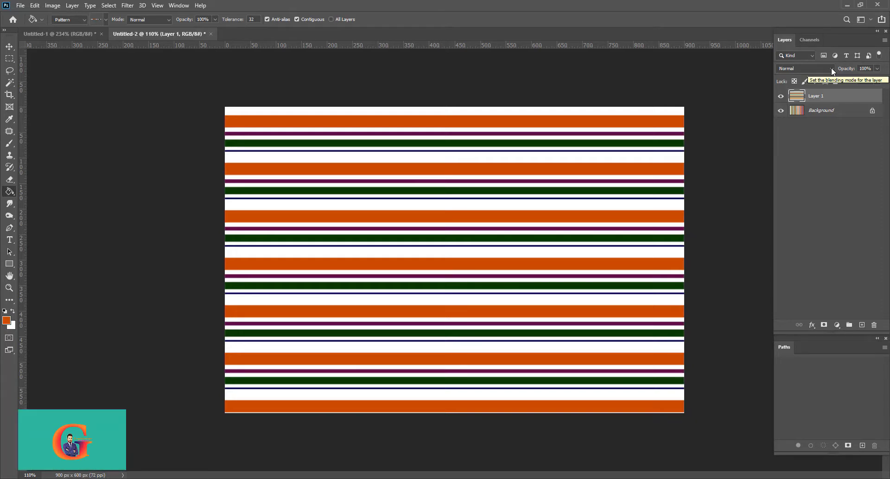
{"action": "left_click", "coordinate": [833, 70]}
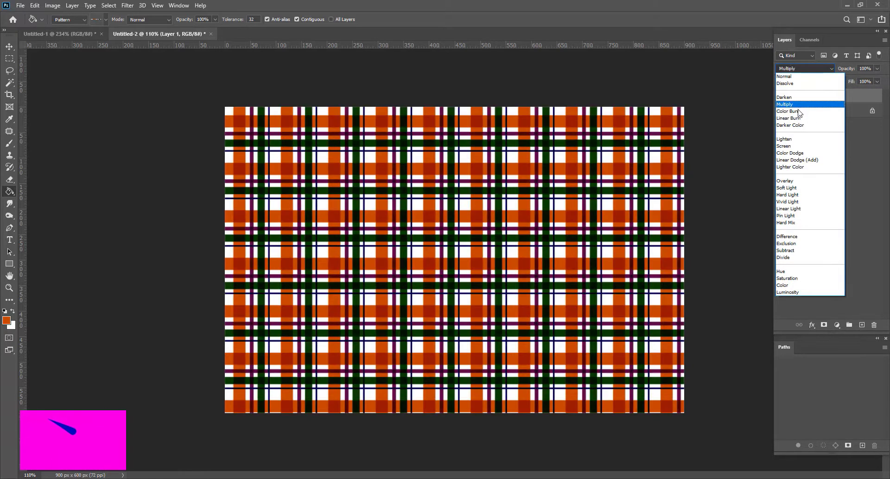
{"action": "left_click", "coordinate": [797, 108]}
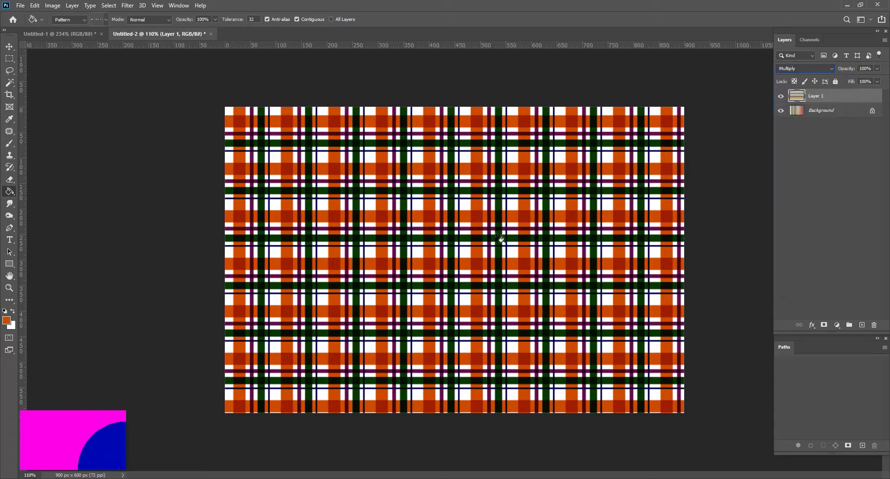